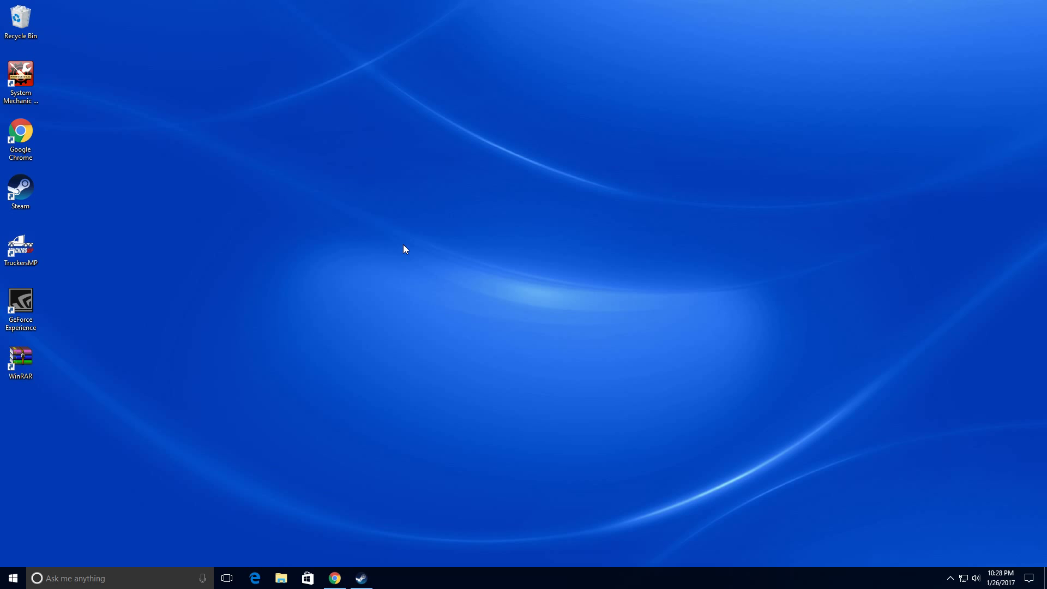
Bring up Chrome and flip from the Freightliner mod tab back to the Nissan Skyline tab.
click(335, 578)
click(155, 6)
click(86, 6)
Show Steam's Euro Truck Simulator 2 library page from the taskbar.
click(361, 578)
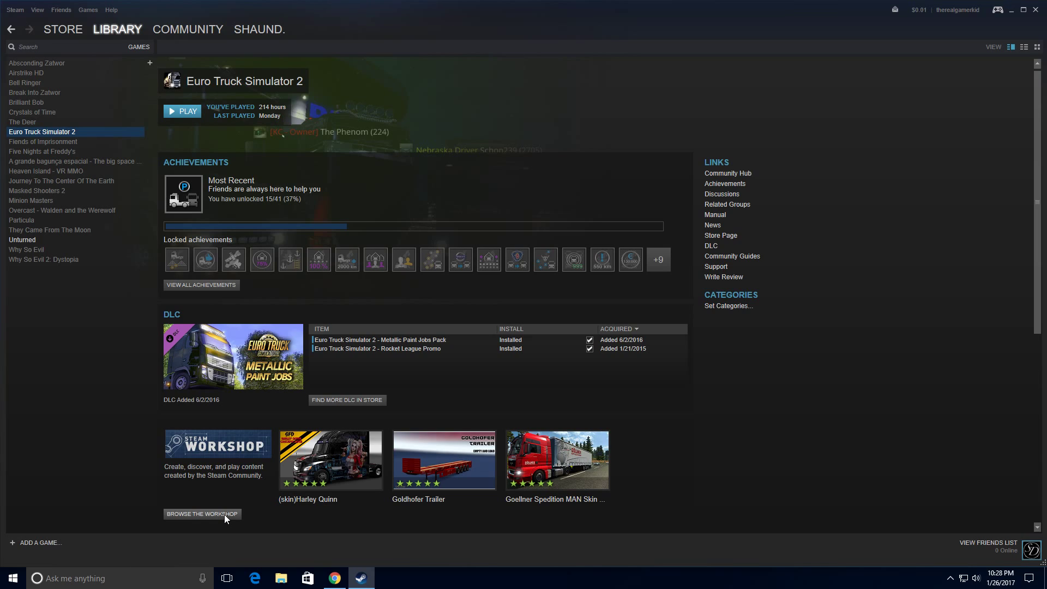
Hide Steam and compare the Skyline and ets2.lt Freightliner site addresses, returning to Skyline.
click(1012, 11)
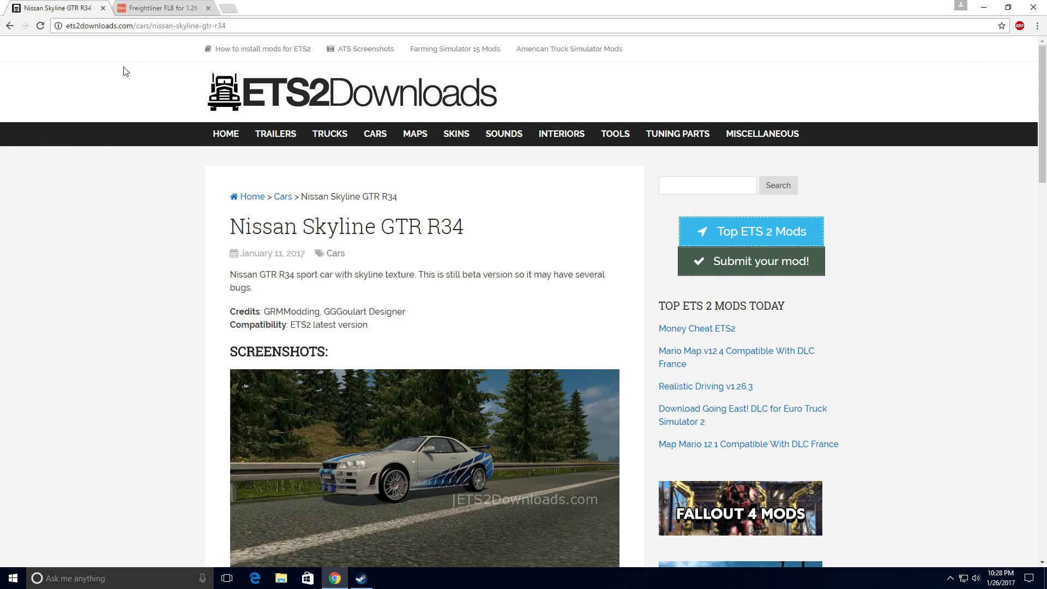
drag(66, 26, 127, 27)
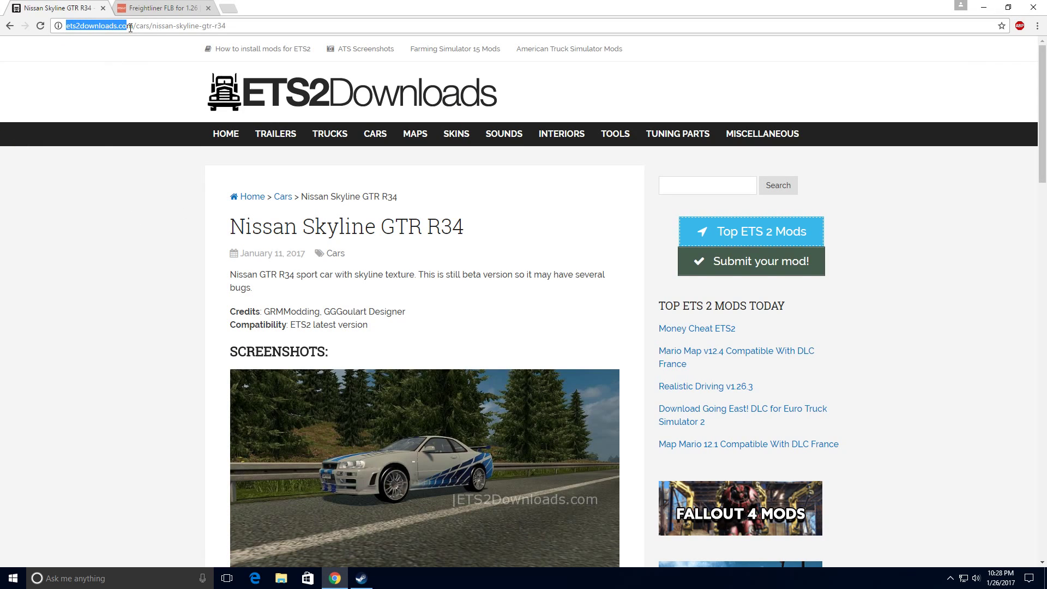
click(137, 6)
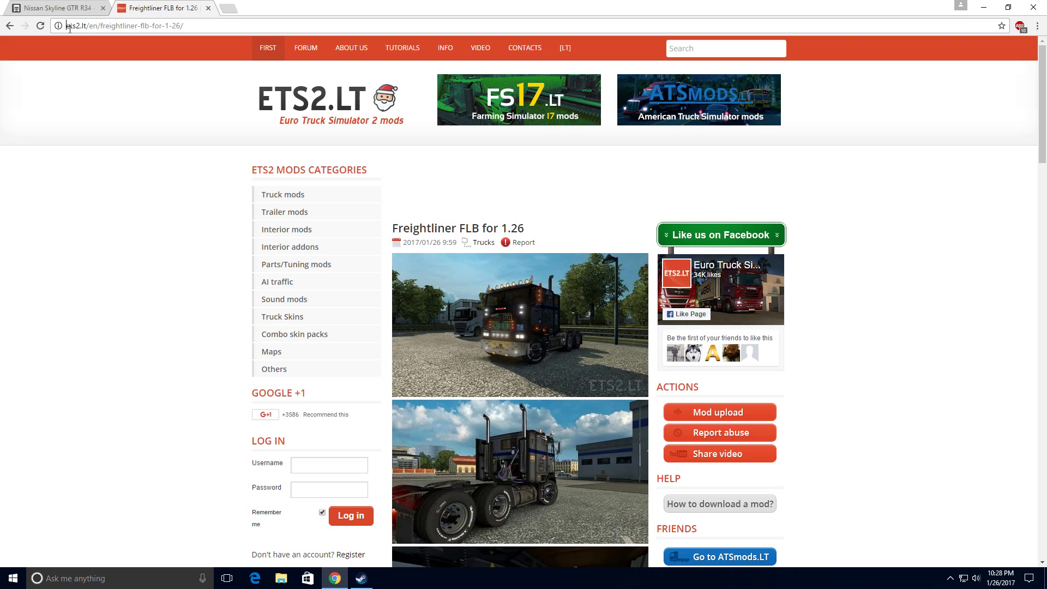
drag(66, 27, 92, 28)
key(ctrl+Tab)
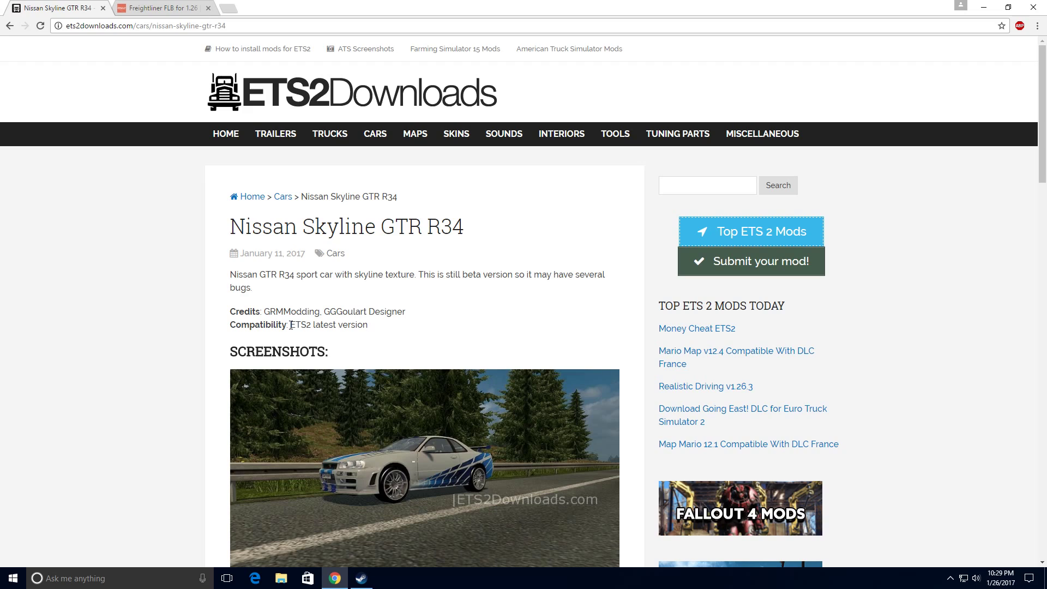
Check the 'ETS2 latest version' compatibility note and scroll down to the Download section.
drag(290, 326, 390, 327)
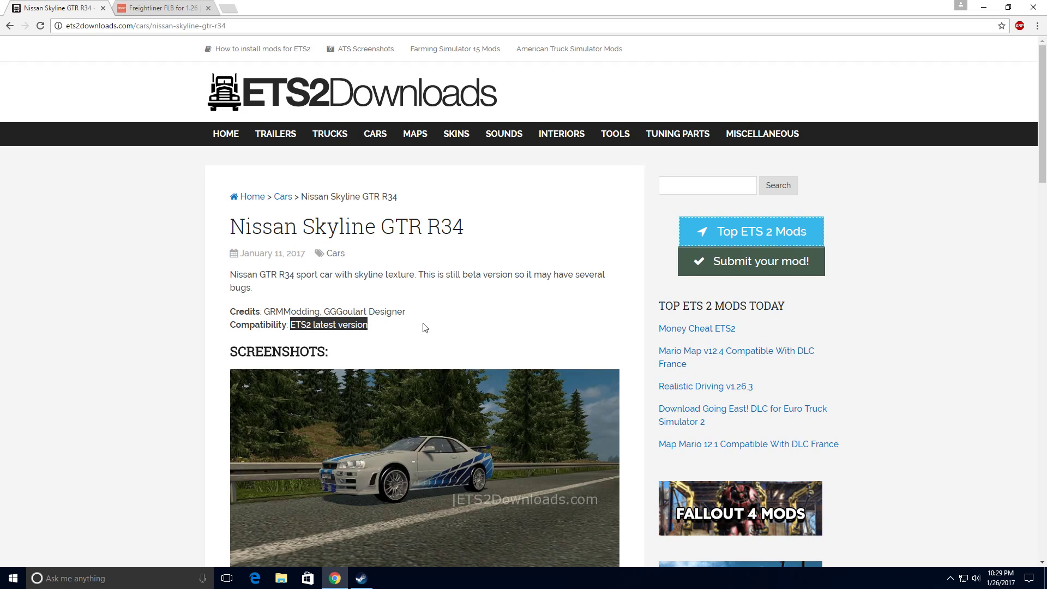
click(390, 325)
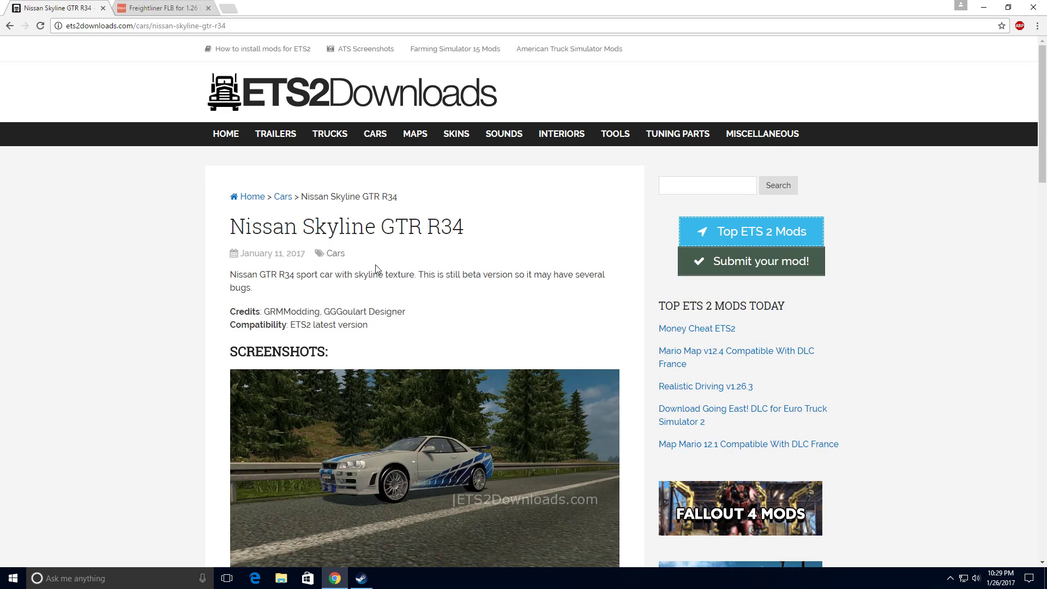
scroll(450, 259, down, 15)
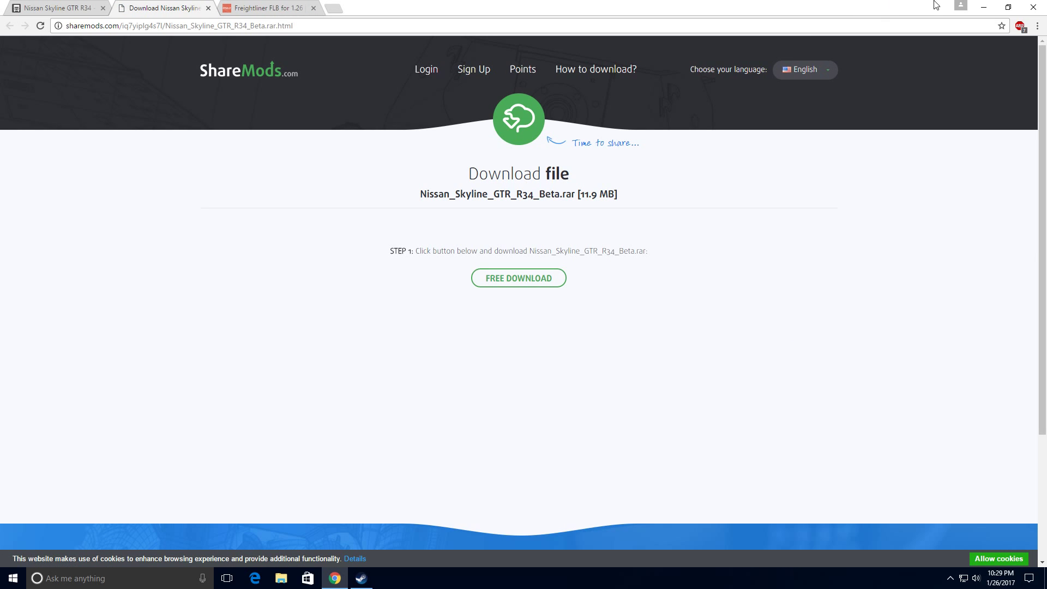
Rearrange the WinRAR shortcut among the desktop icons.
click(984, 8)
drag(28, 362, 567, 248)
drag(543, 210, 31, 363)
click(437, 388)
Download Nissan_Skyline_GTR_R34_Beta.rar via FREE DOWNLOAD, close the pop-up tab, restore Chrome's window.
click(335, 579)
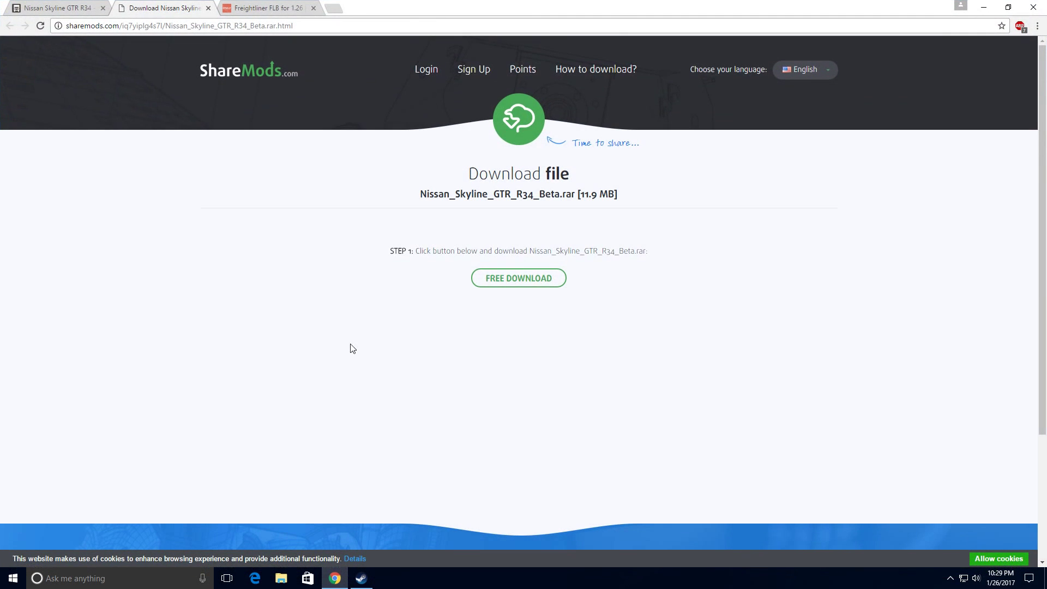
click(528, 278)
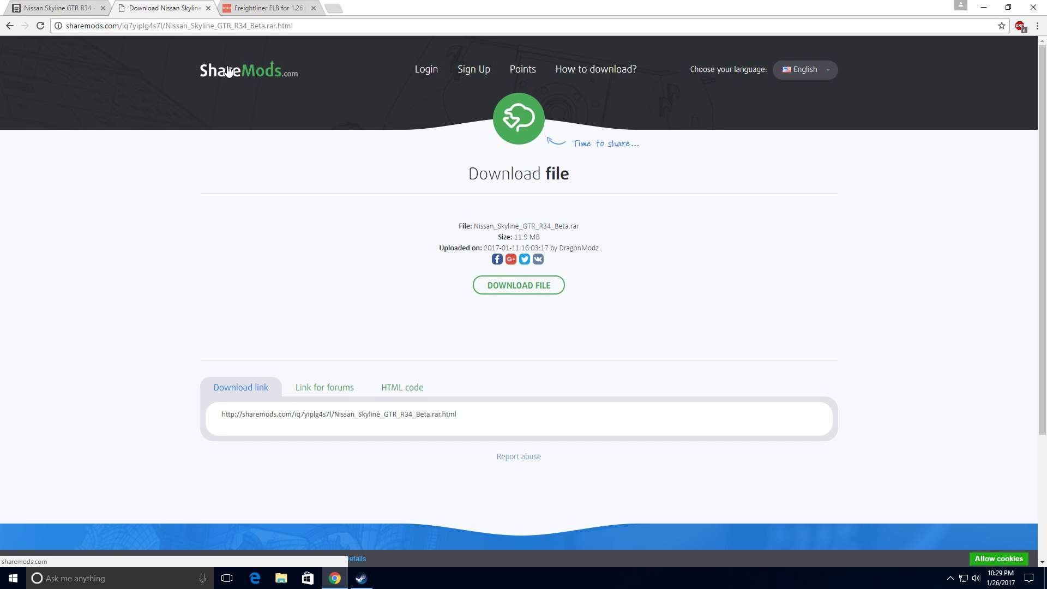
click(516, 289)
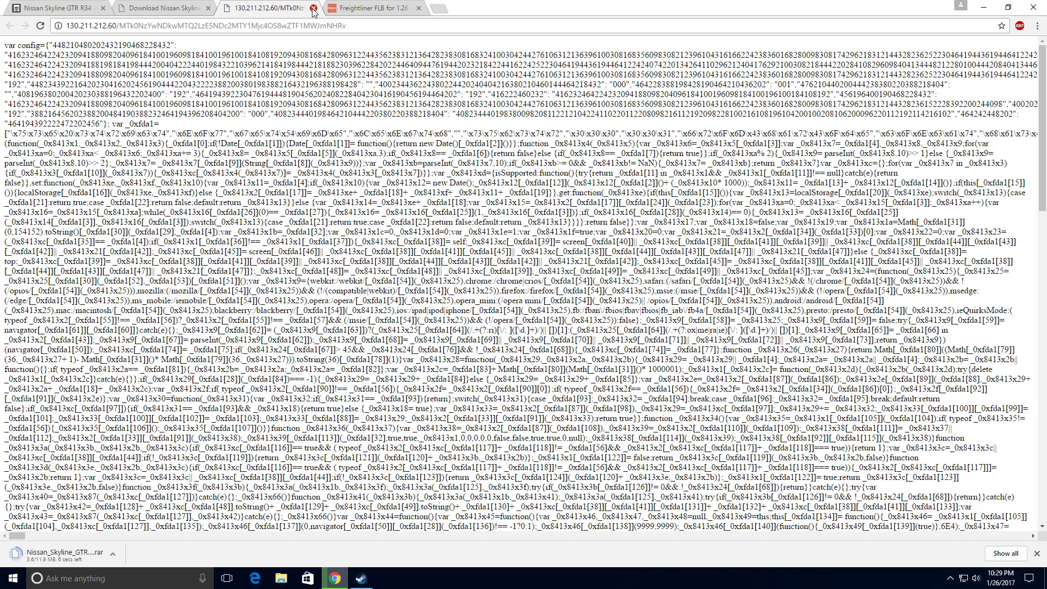
click(313, 8)
click(1008, 8)
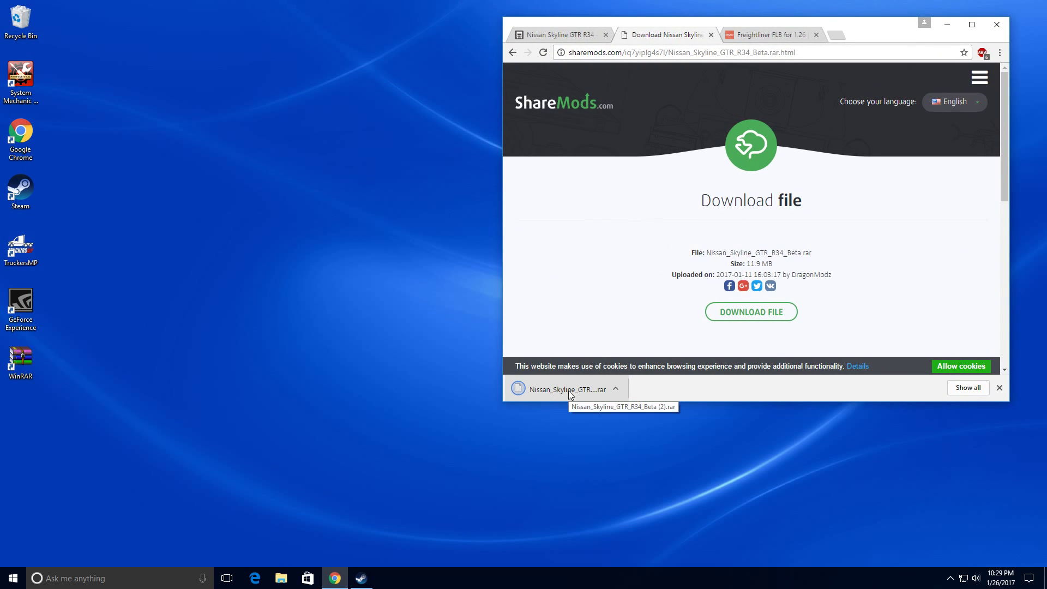
Open the Skyline archive in WinRAR and drag Nissan Skyline GTR R34.scs onto the desktop.
click(568, 390)
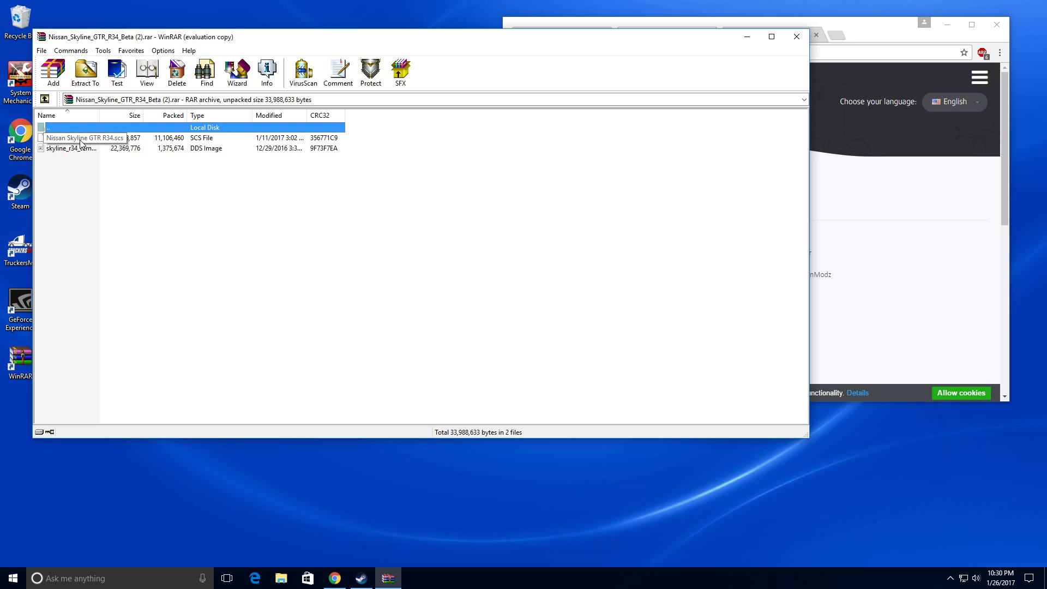
drag(82, 143, 181, 474)
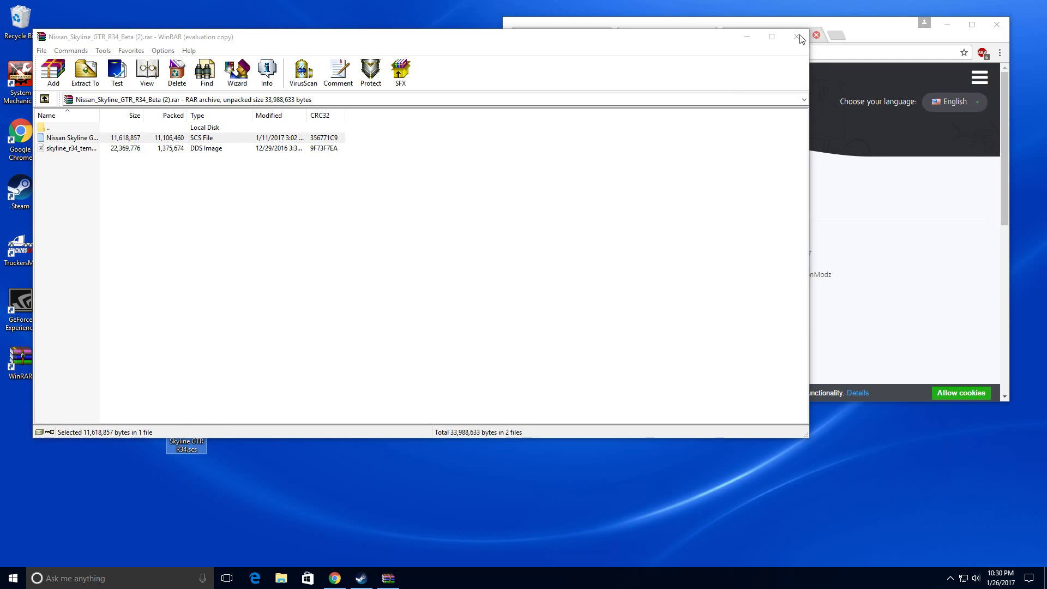
click(747, 37)
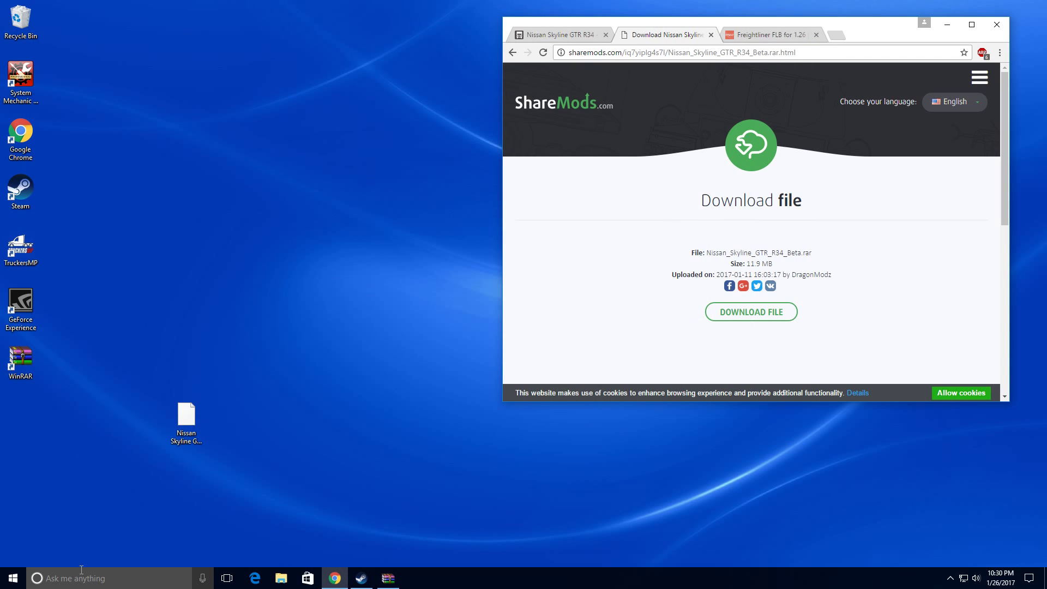
Open the Documents\Euro Truck Simulator 2\mod folder in File Explorer.
key(super+e)
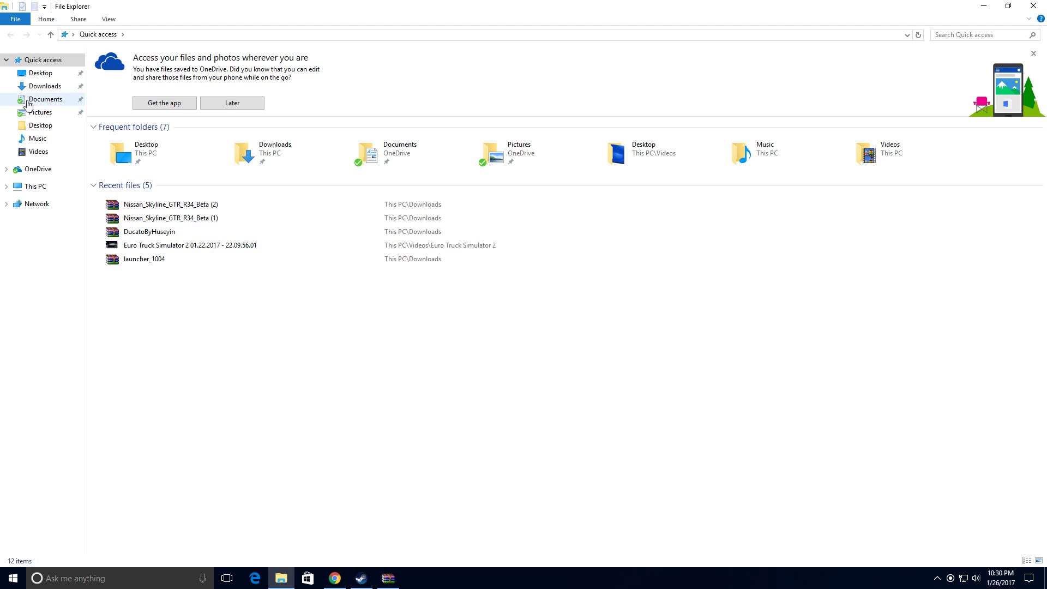
click(40, 99)
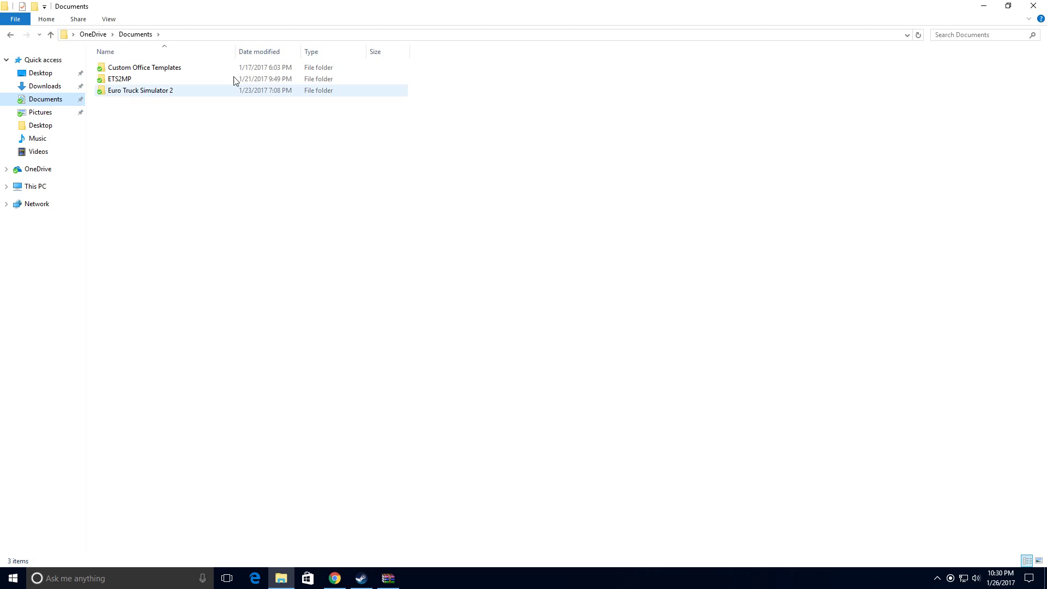
double_click(130, 91)
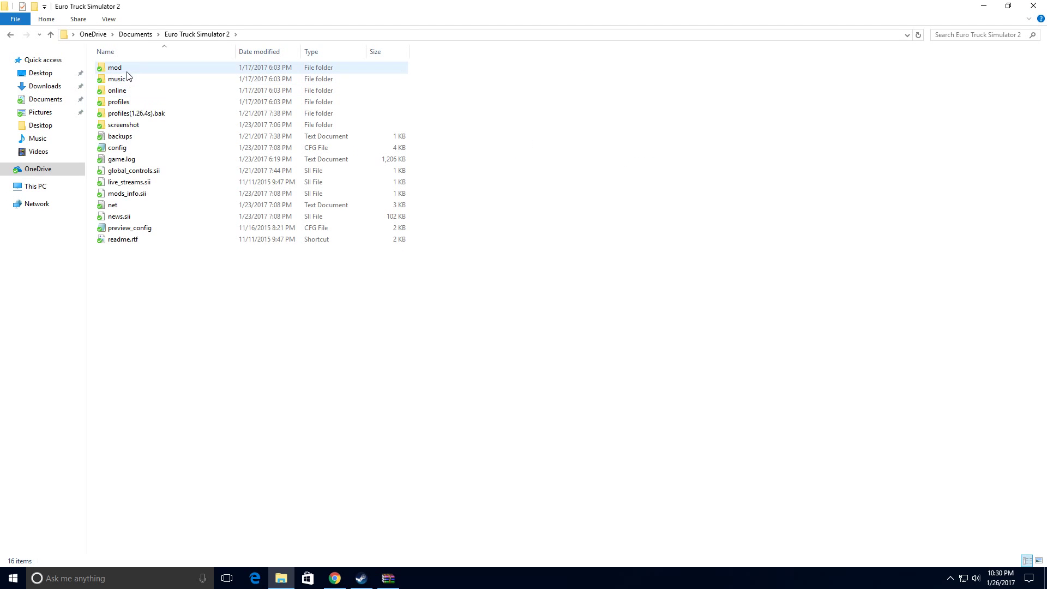
double_click(126, 72)
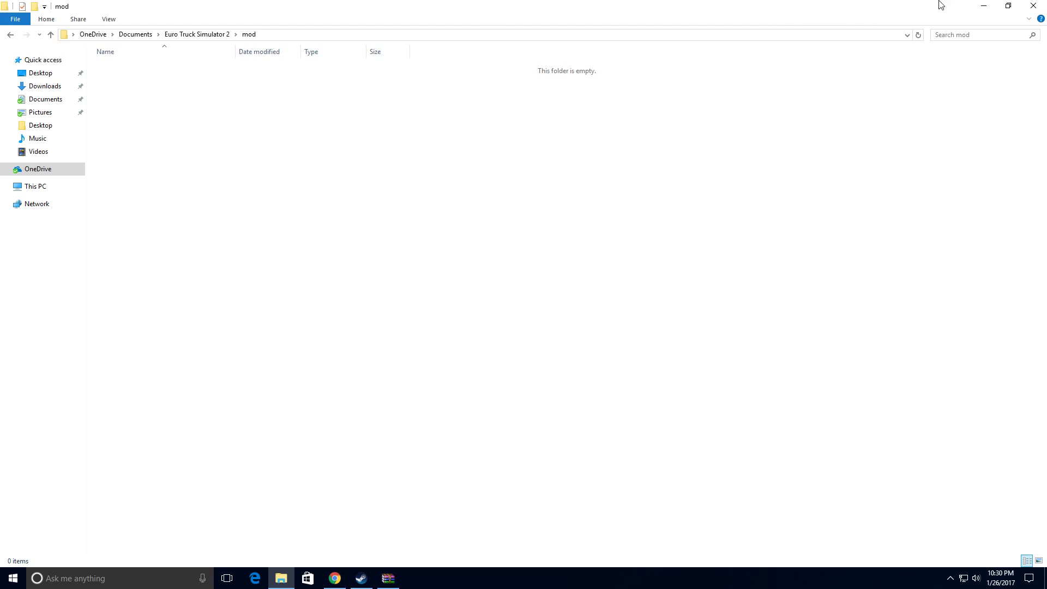
Move Nissan Skyline GTR R34.scs into the mod folder, close it, and maximize Chrome.
click(983, 5)
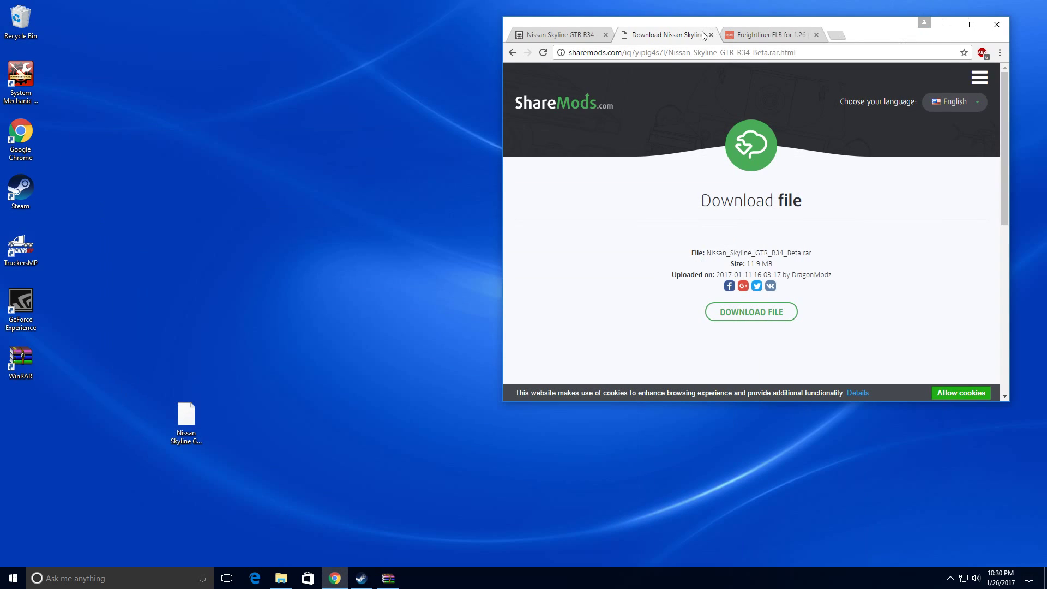
click(281, 579)
click(1008, 6)
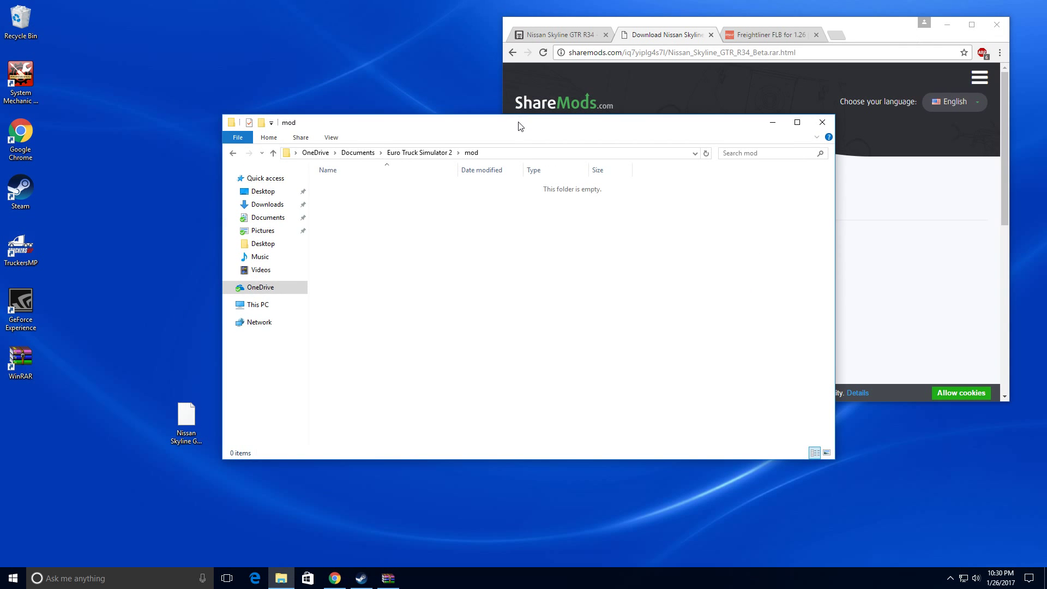
drag(520, 126, 523, 80)
drag(187, 420, 385, 208)
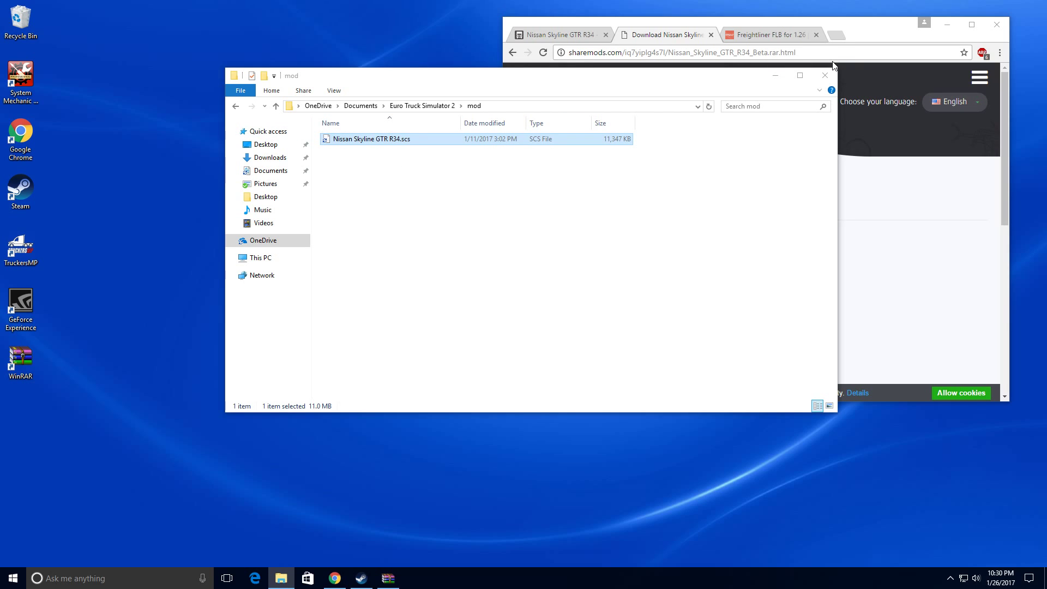
click(830, 80)
double_click(887, 35)
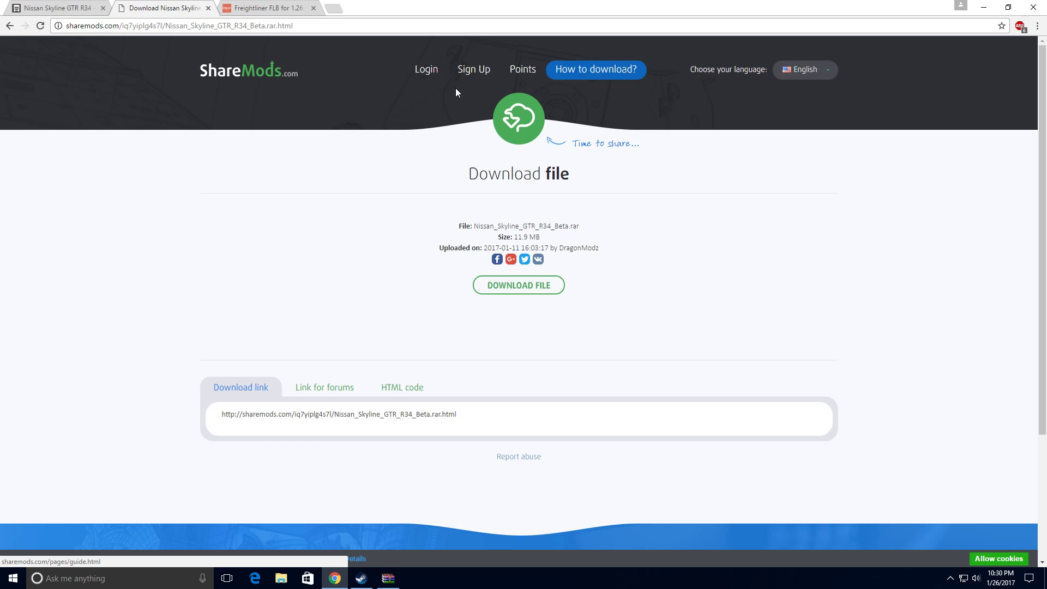
Close the Nissan Skyline download tab and scroll through the Freightliner FLB page.
click(208, 8)
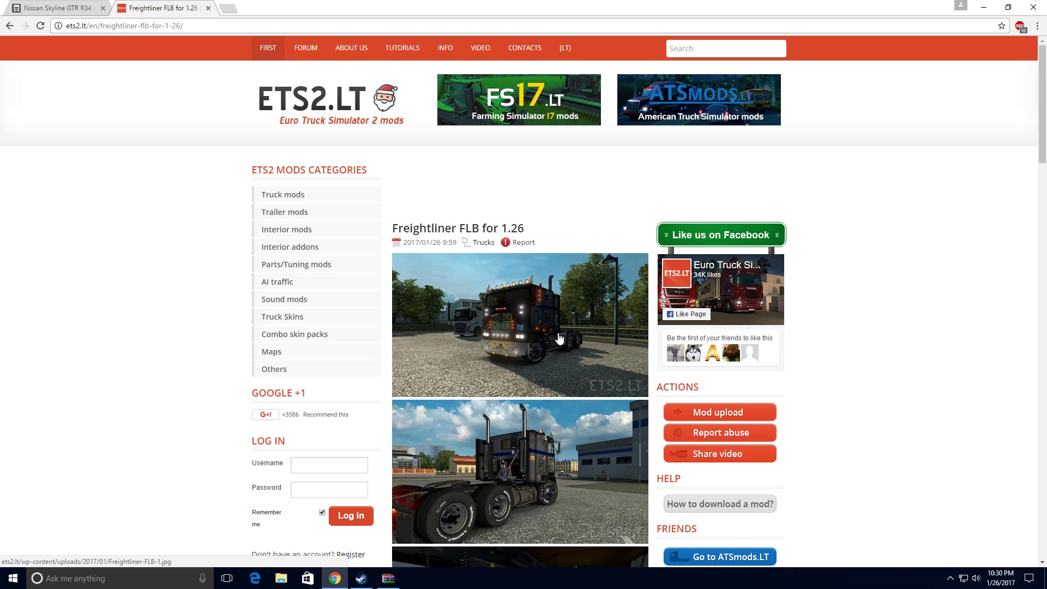
scroll(559, 338, down, 3)
scroll(559, 339, up, 3)
scroll(884, 258, down, 3)
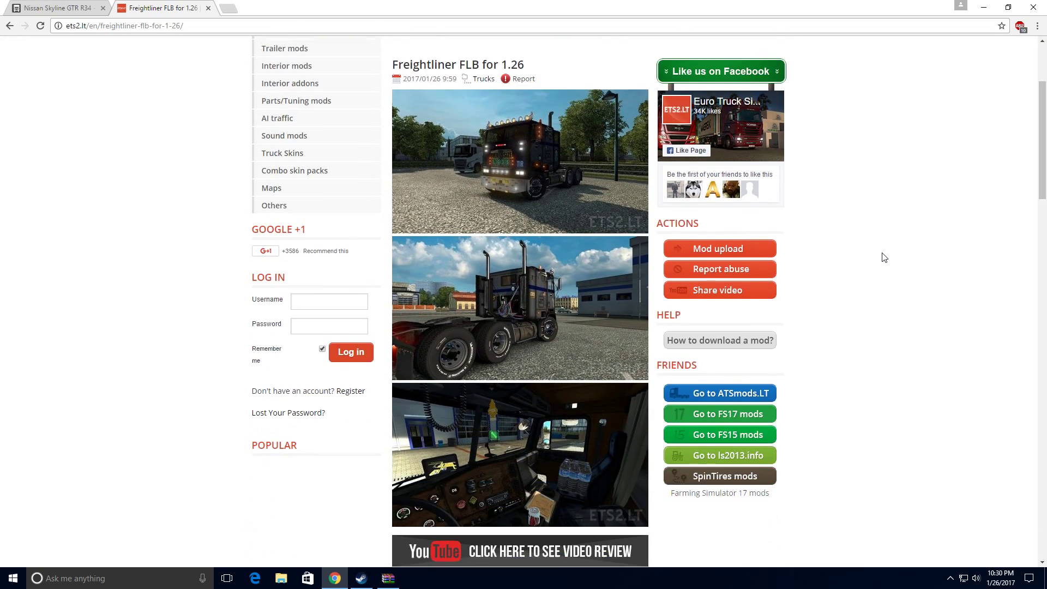
scroll(882, 257, down, 4)
scroll(881, 256, up, 7)
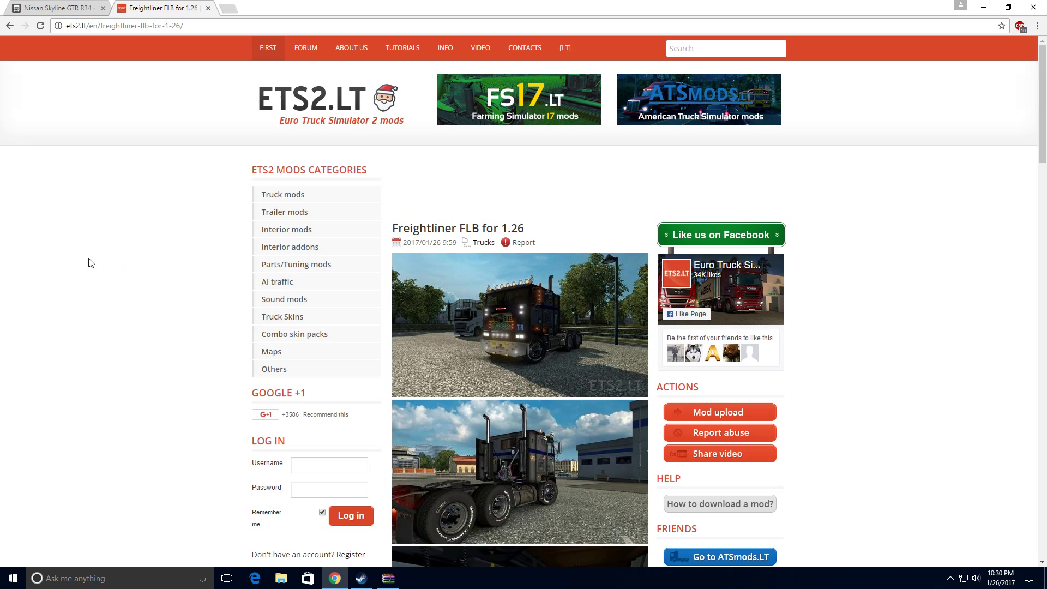
Check and dismiss the Adblock Plus summary, then scroll to the Freightliner DOWNLOAD link.
click(1020, 26)
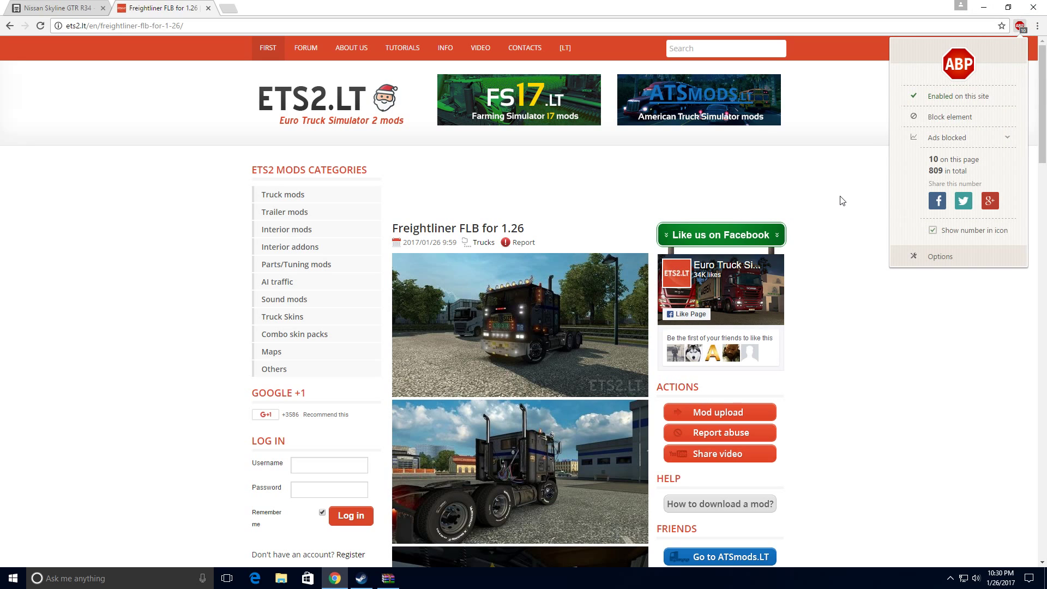
click(839, 197)
scroll(794, 262, down, 8)
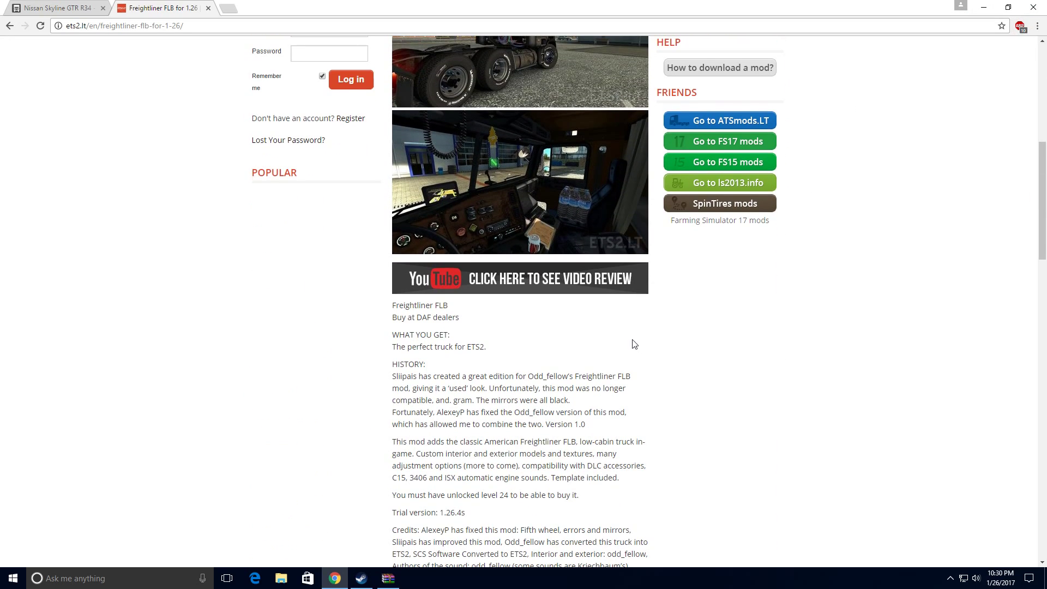
scroll(605, 262, up, 8)
scroll(523, 201, down, 6)
scroll(497, 210, down, 15)
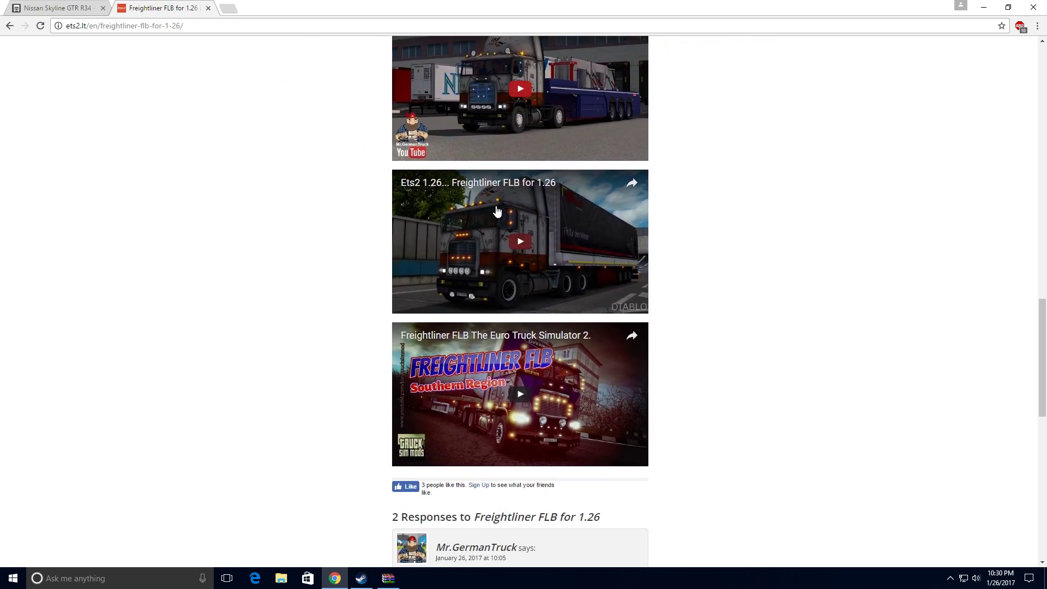
scroll(497, 213, up, 4)
scroll(506, 338, down, 2)
scroll(506, 338, down, 4)
scroll(436, 230, up, 6)
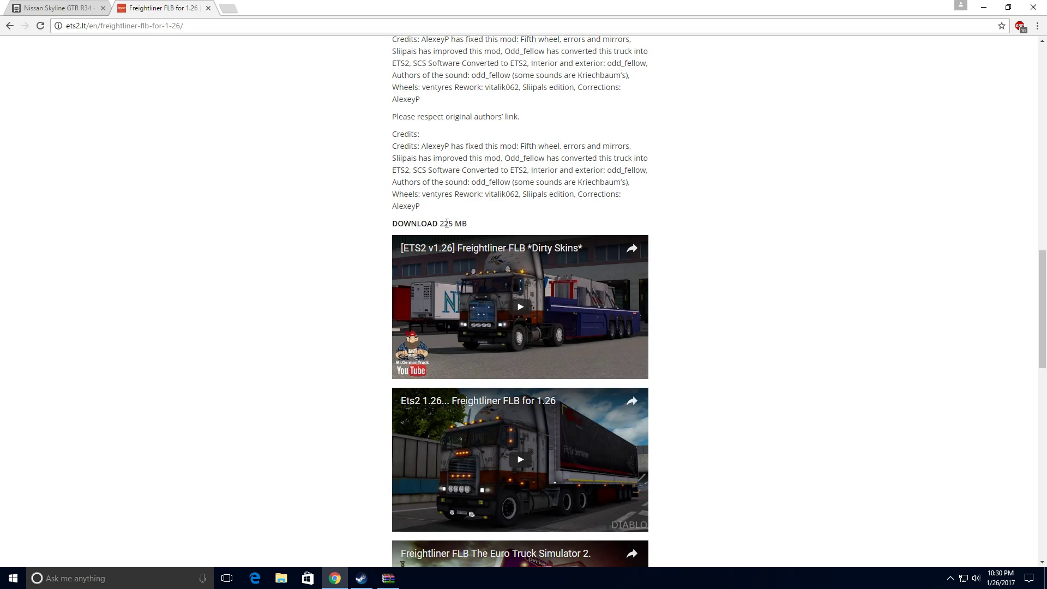
Start downloading Freightliner_FLB_sliipais_for_1.26.7z from ShareMods and close the stray script tab.
click(426, 225)
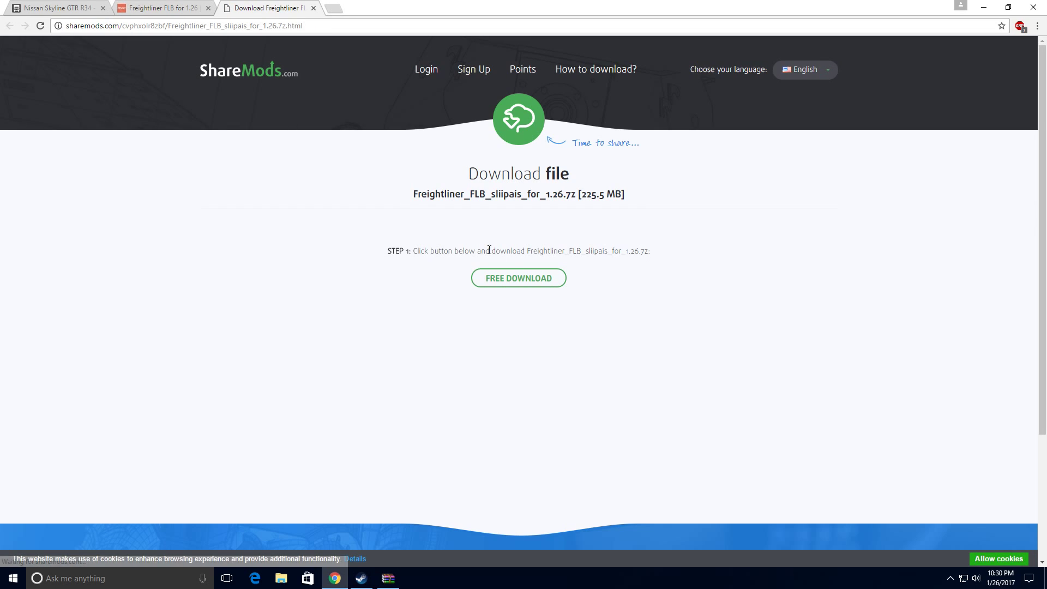
click(533, 278)
click(532, 283)
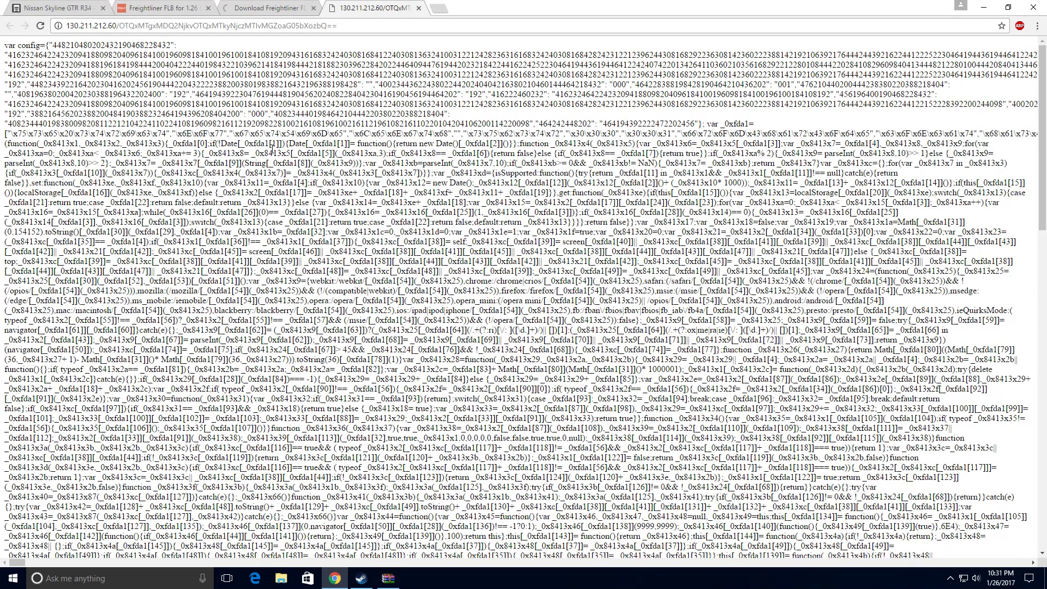
click(420, 8)
Cancel the Freightliner download, dismiss the downloads bar, and close its ShareMods tab.
click(983, 7)
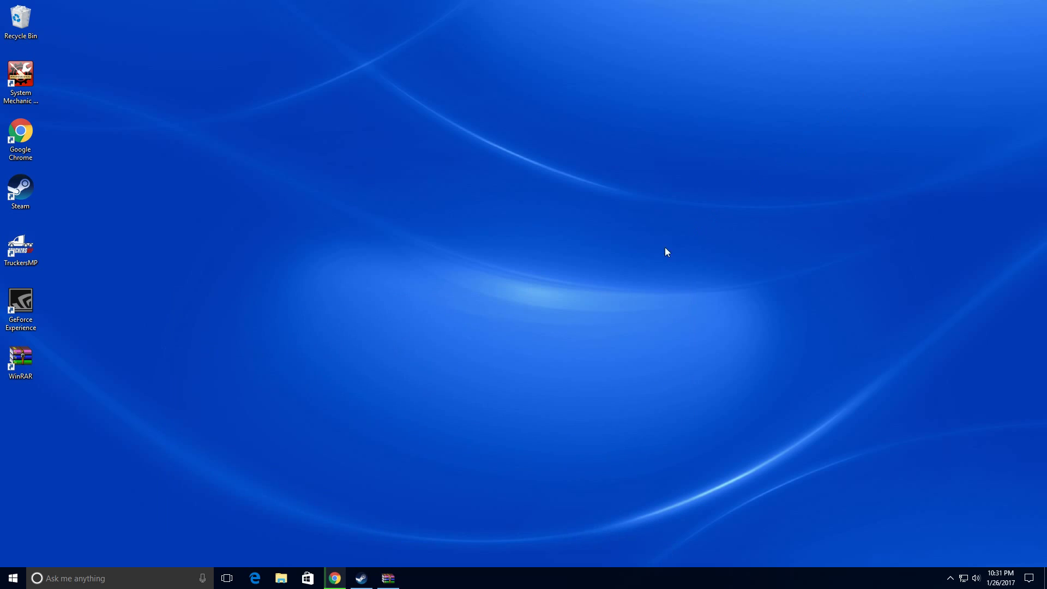
click(335, 578)
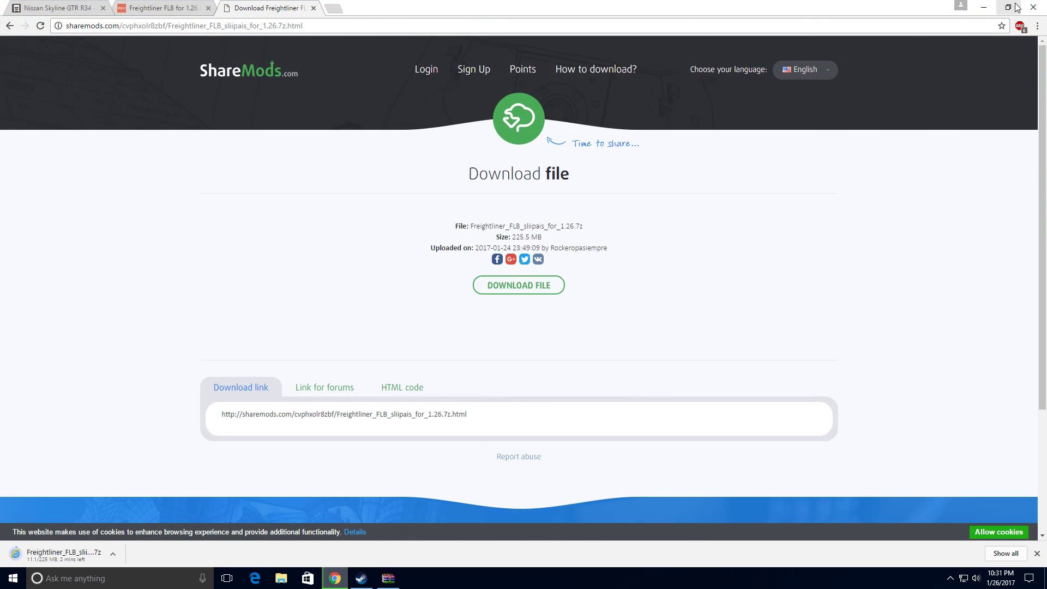
click(1016, 7)
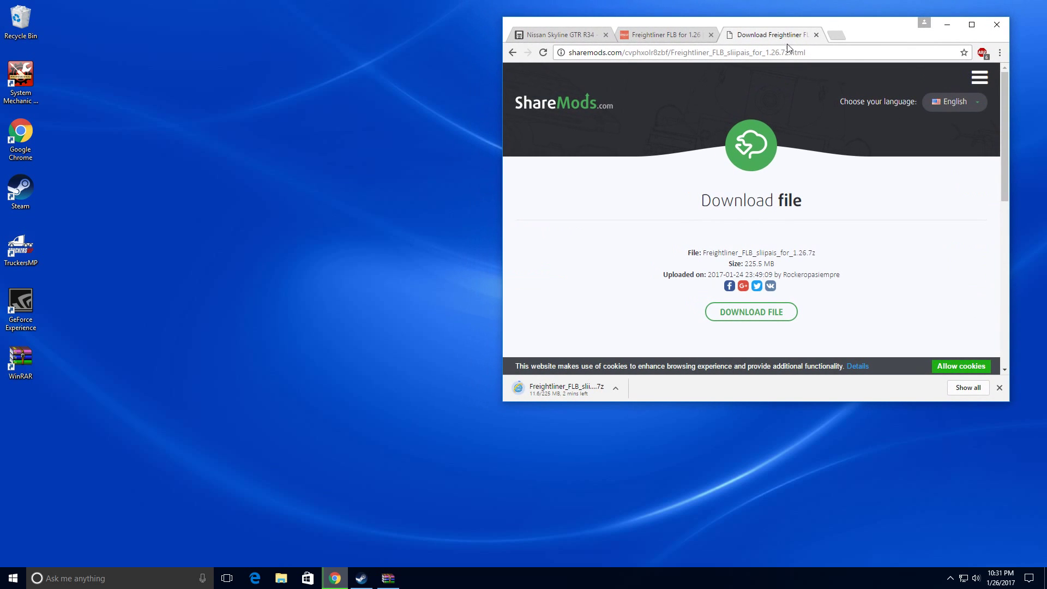
right_click(596, 387)
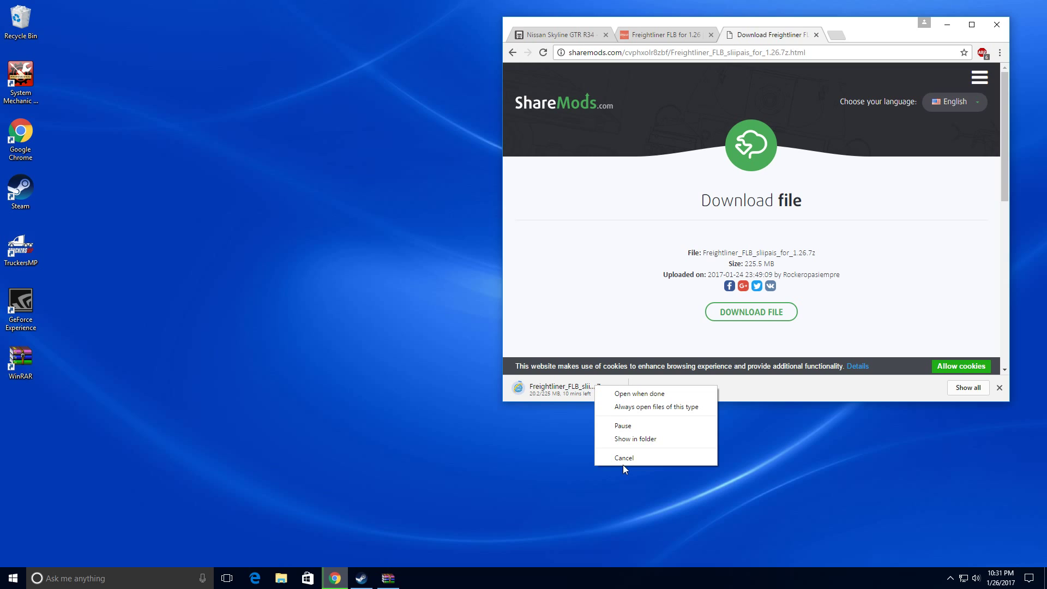
click(626, 461)
click(1000, 388)
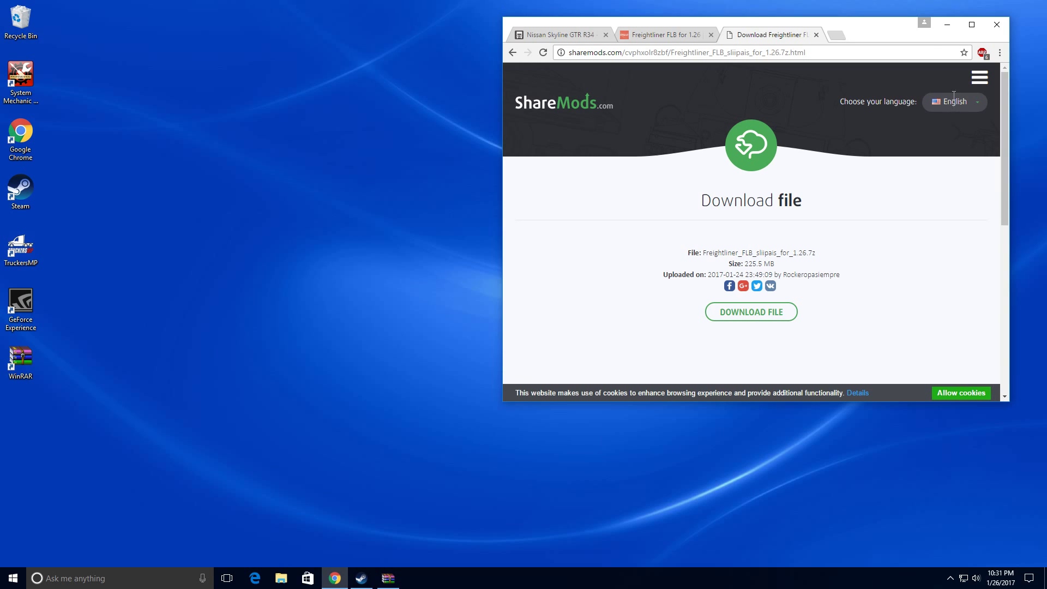
double_click(880, 36)
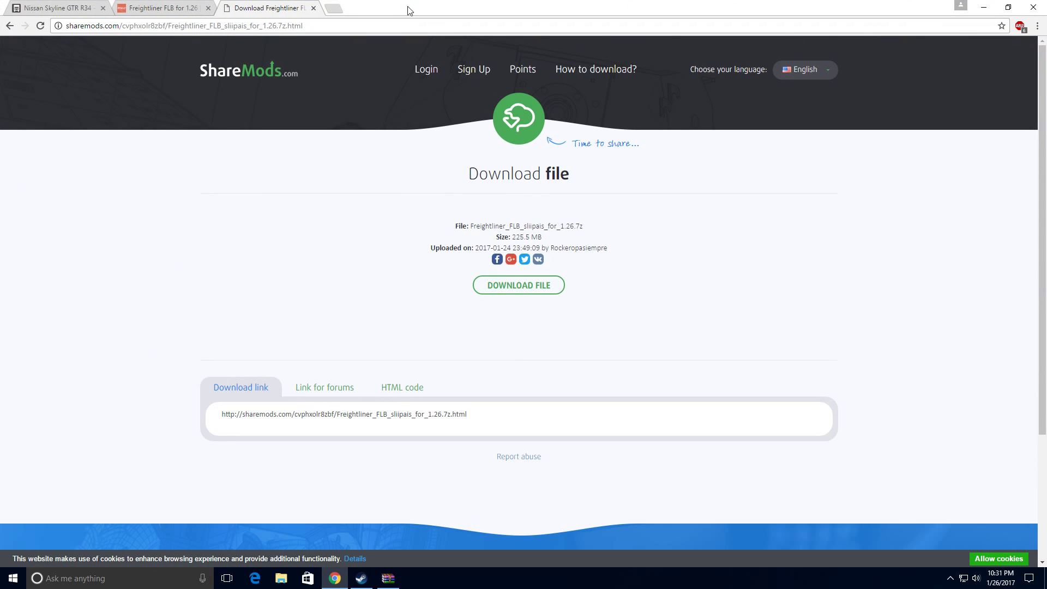
click(313, 8)
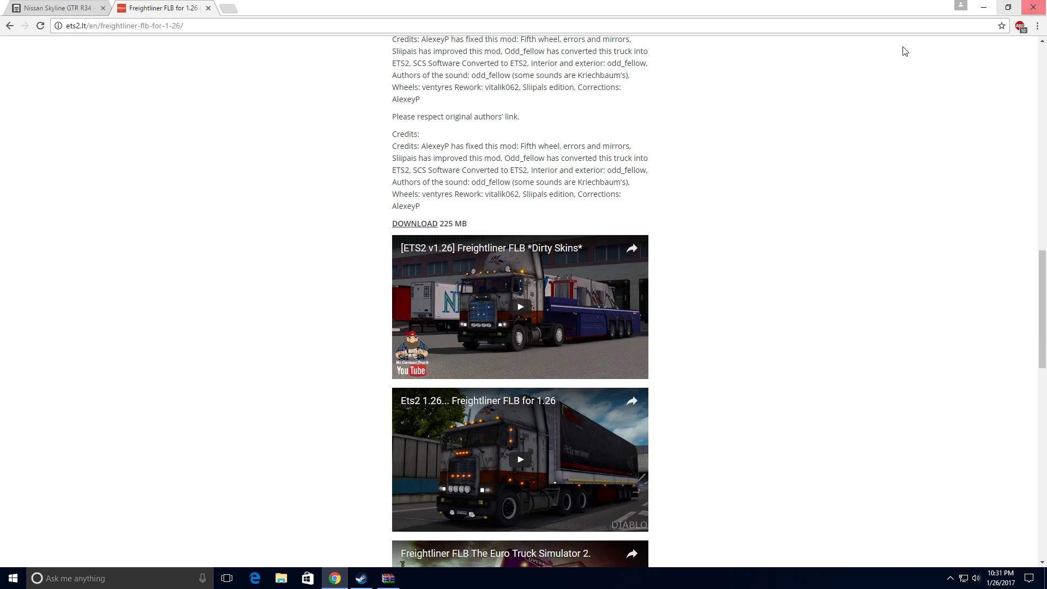
scroll(783, 187, up, 10)
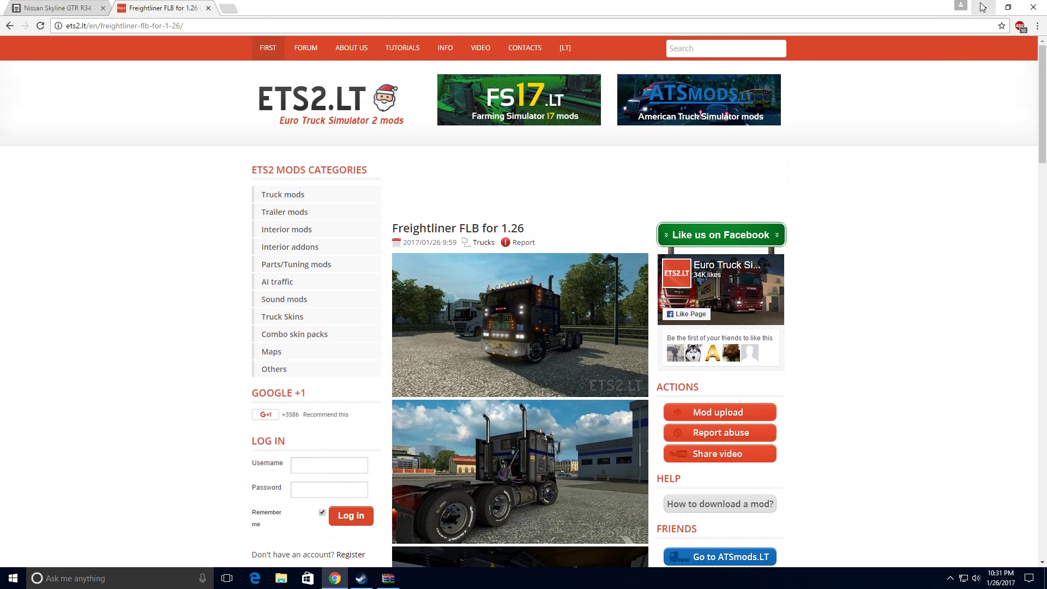
Minimize Chrome, close WinRAR, and show the Euro Truck Simulator 2 library in Steam.
click(984, 7)
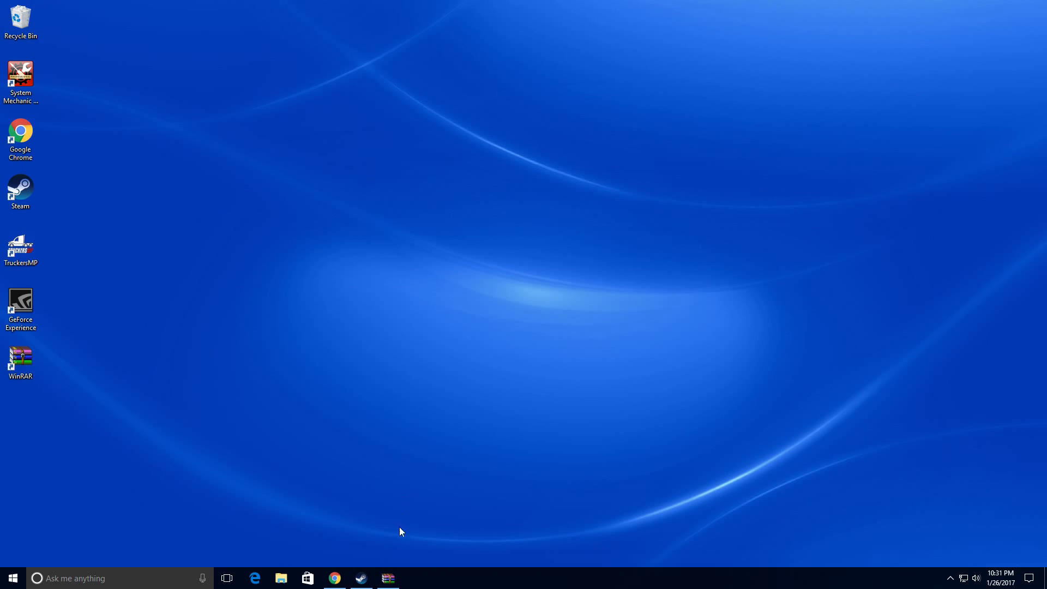
click(388, 579)
click(771, 35)
click(360, 579)
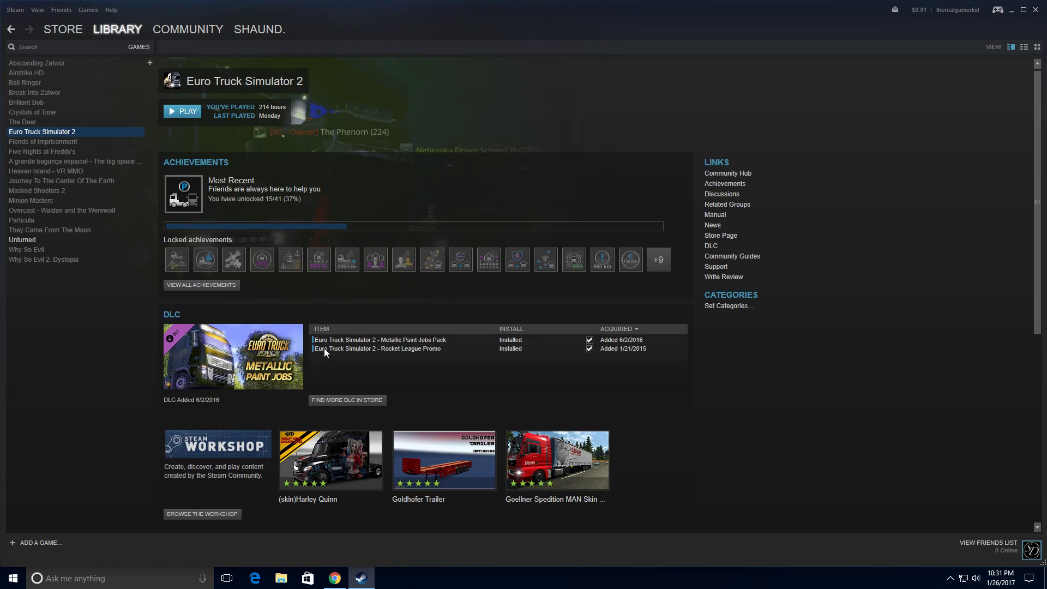
Open the ETS2 Workshop and browse the grid to the Michelin Trailer Skin for schmitz item.
click(201, 515)
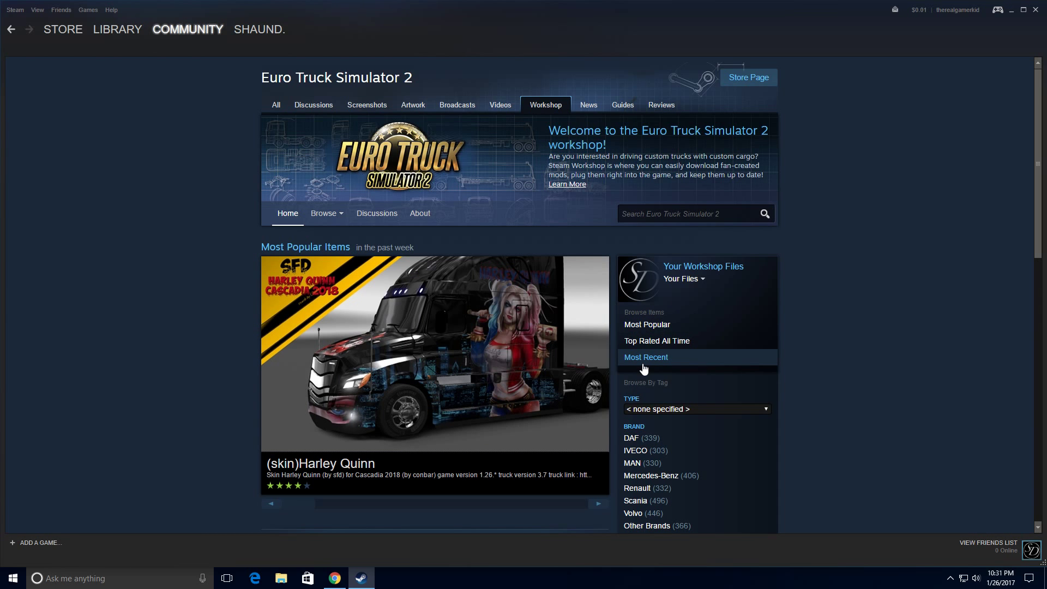
scroll(517, 424, down, 5)
scroll(517, 424, up, 5)
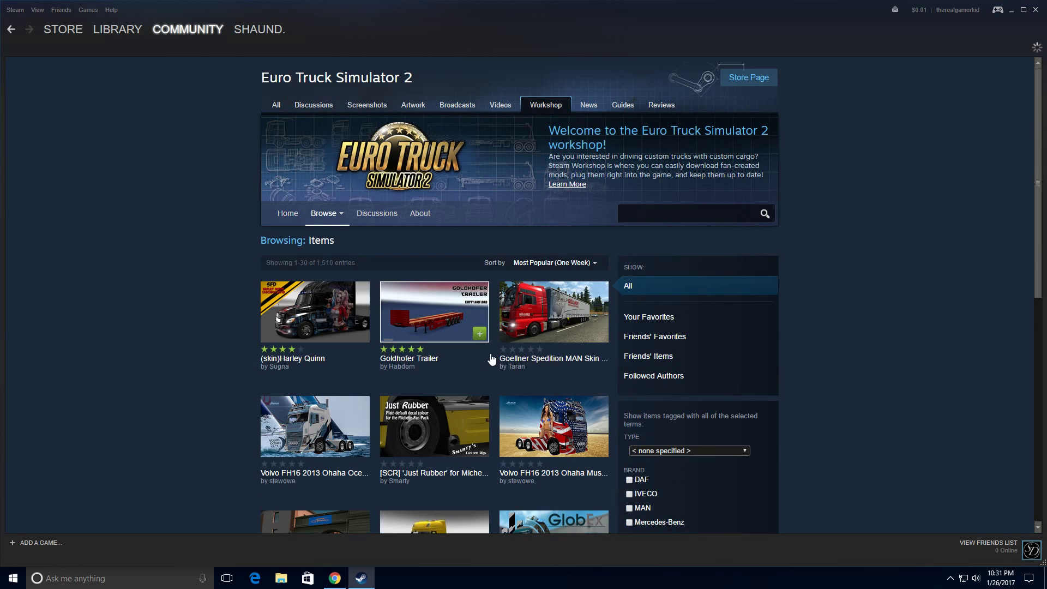
scroll(371, 390, down, 4)
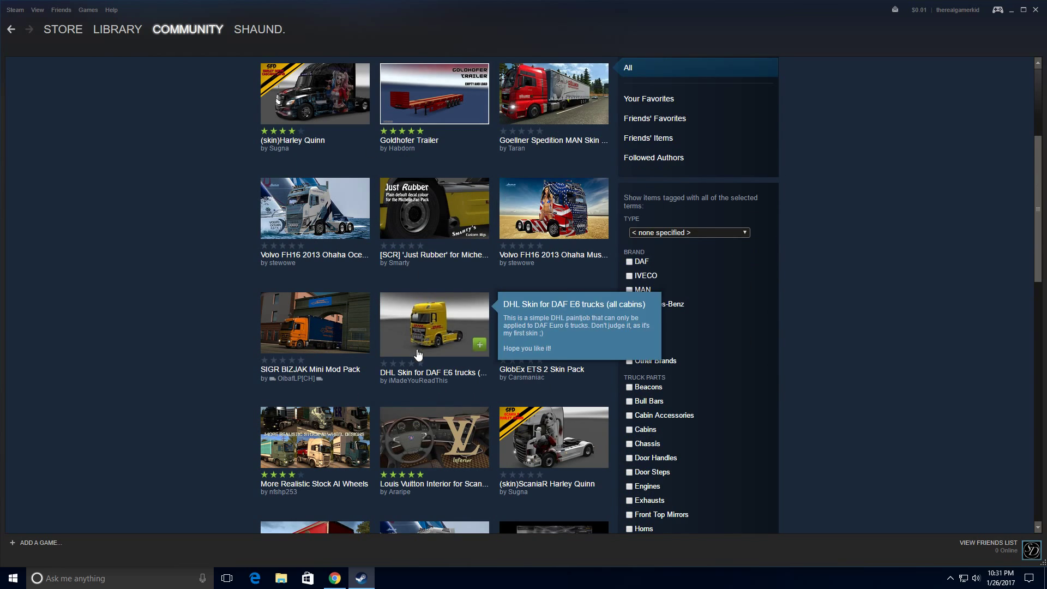
scroll(411, 441, down, 4)
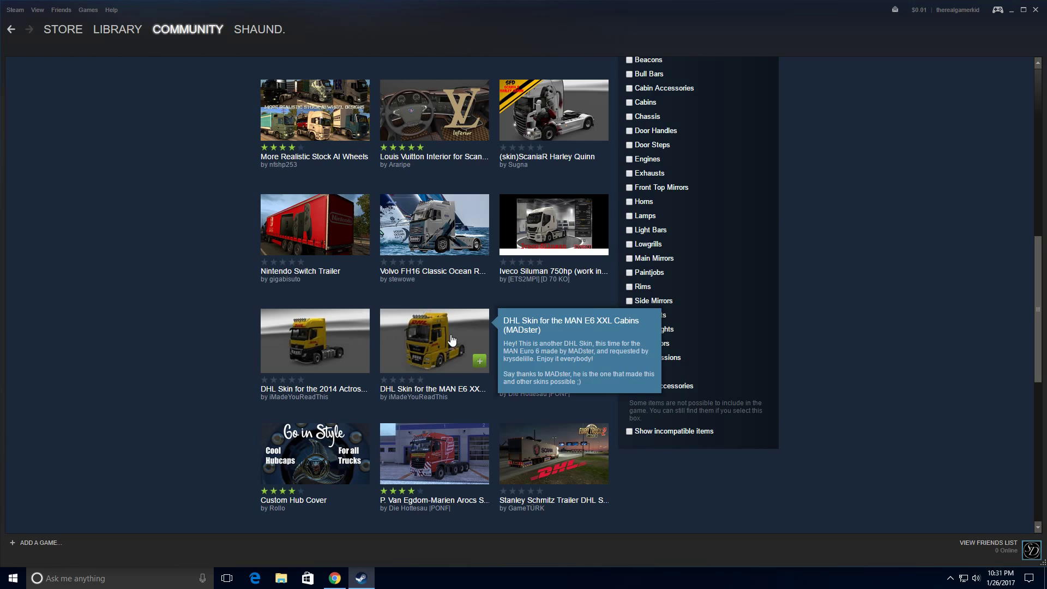
scroll(446, 344, up, 7)
scroll(326, 406, down, 3)
scroll(327, 406, down, 14)
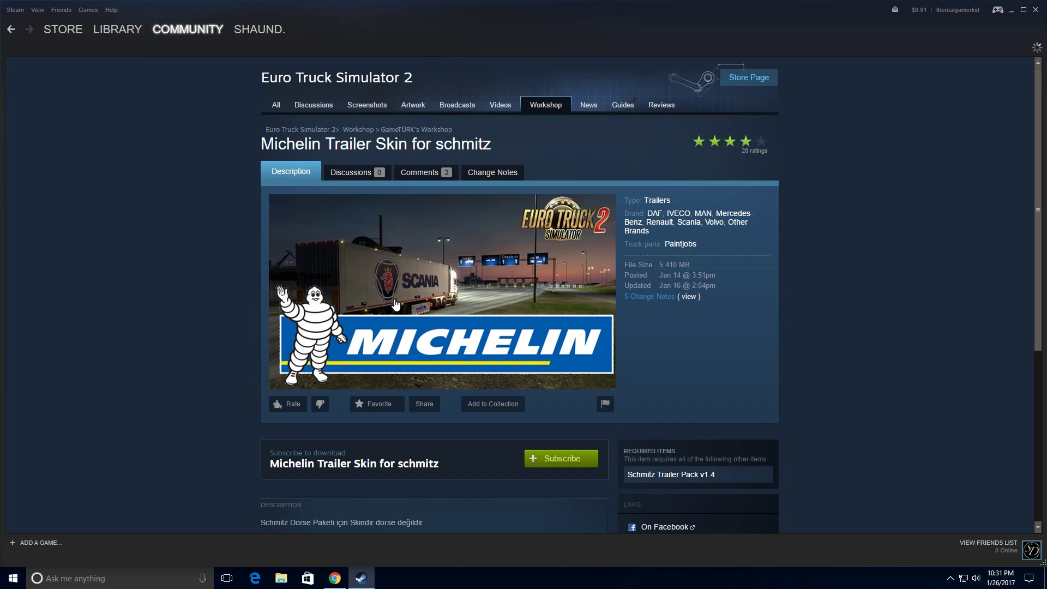
Go back to the Workshop grid, review the subscribed Custom Hub Cover item, then minimize Steam.
scroll(218, 330, down, 4)
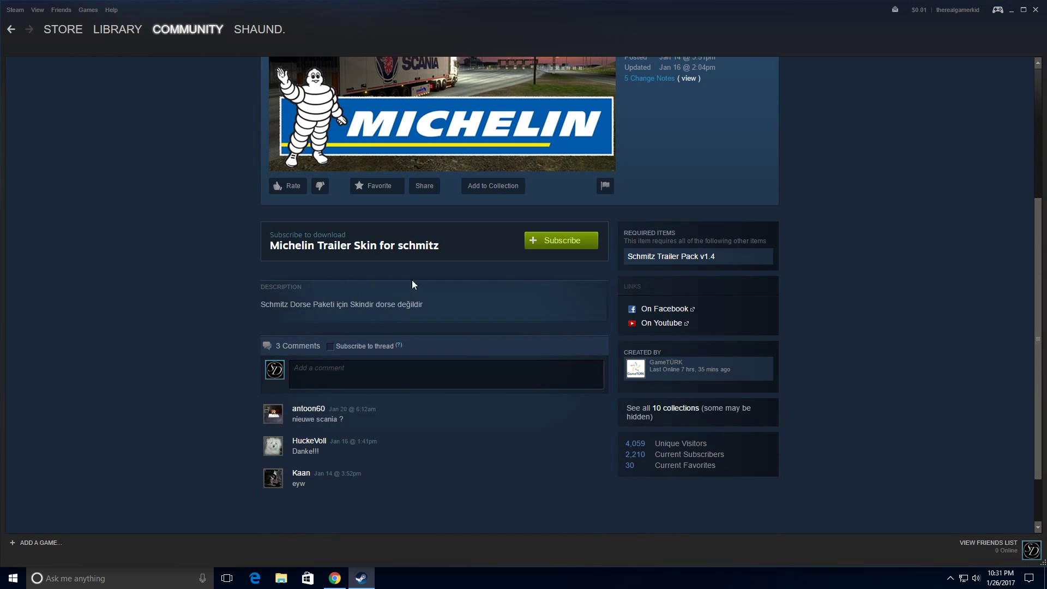
scroll(523, 280, up, 2)
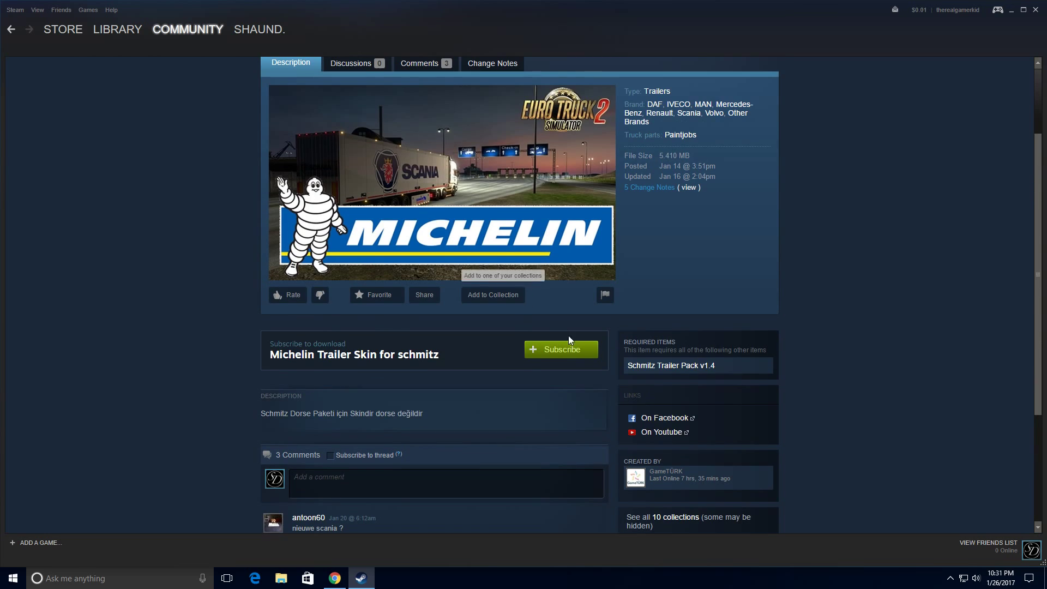
click(8, 32)
scroll(401, 319, up, 4)
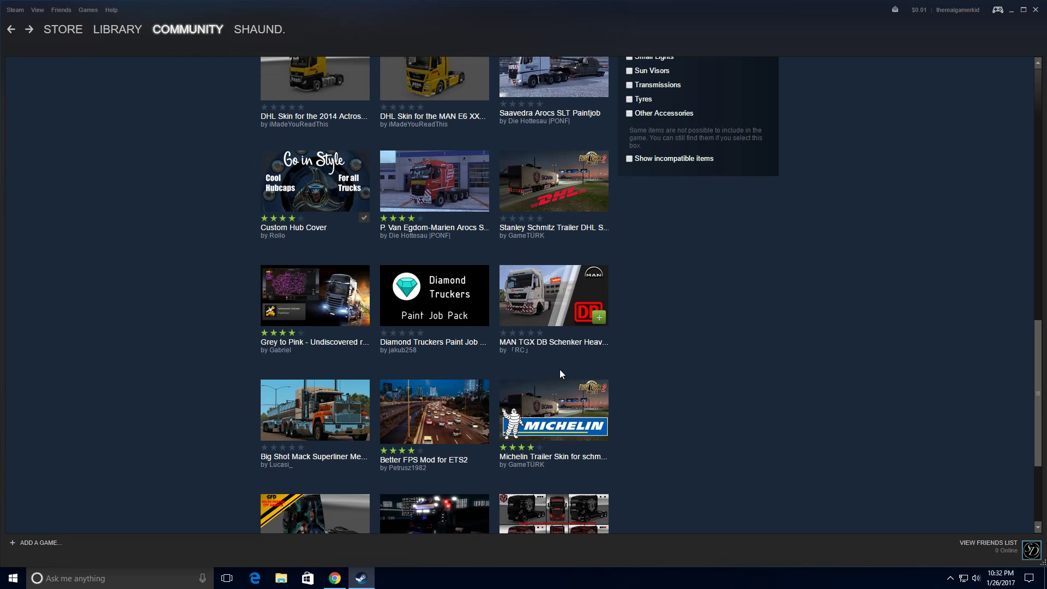
key(alt+Right)
scroll(558, 489, down, 2)
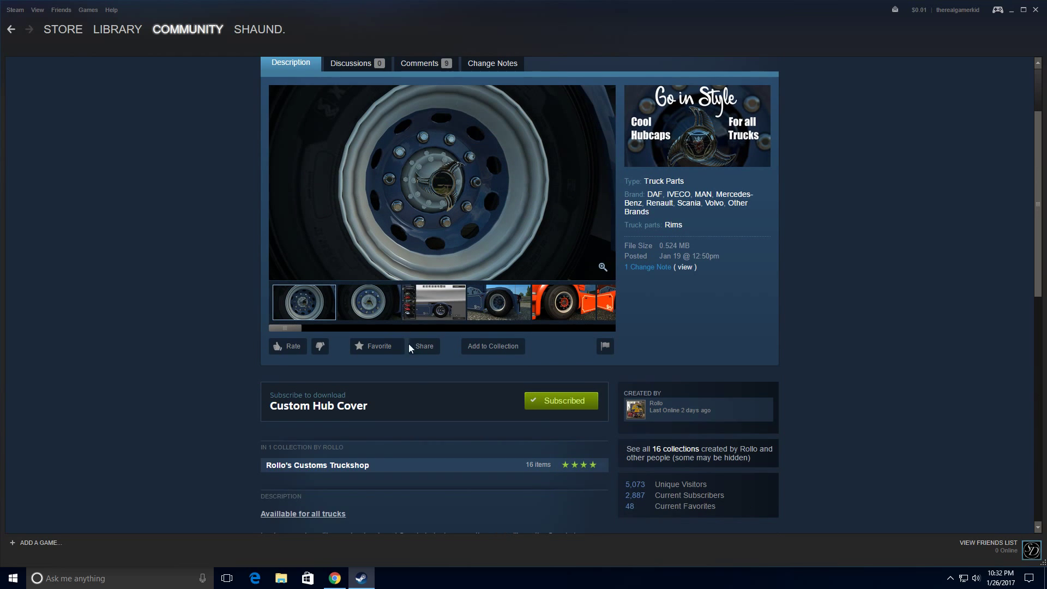
scroll(414, 360, up, 2)
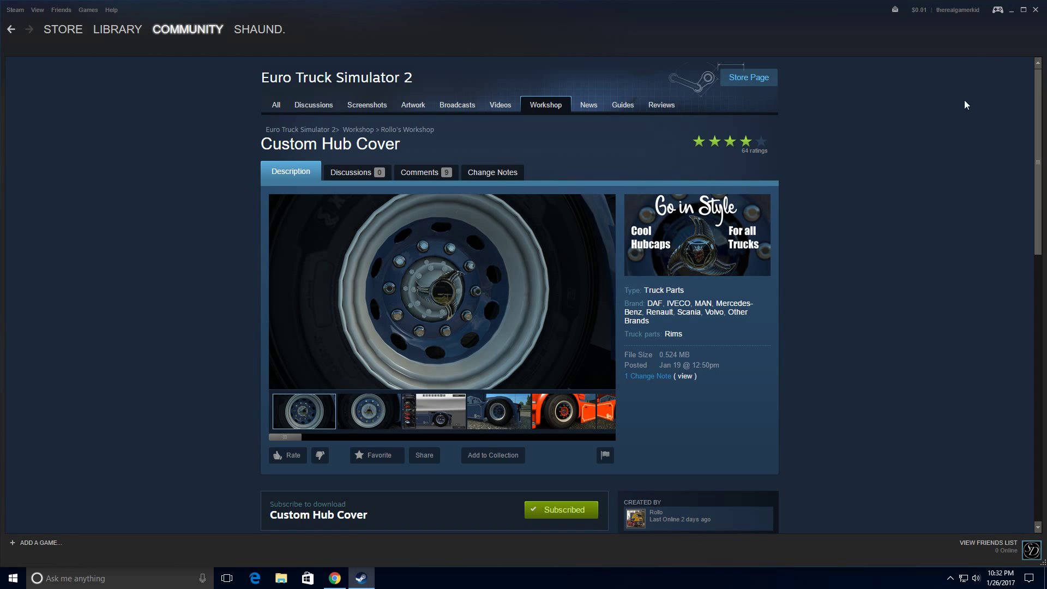
click(1015, 11)
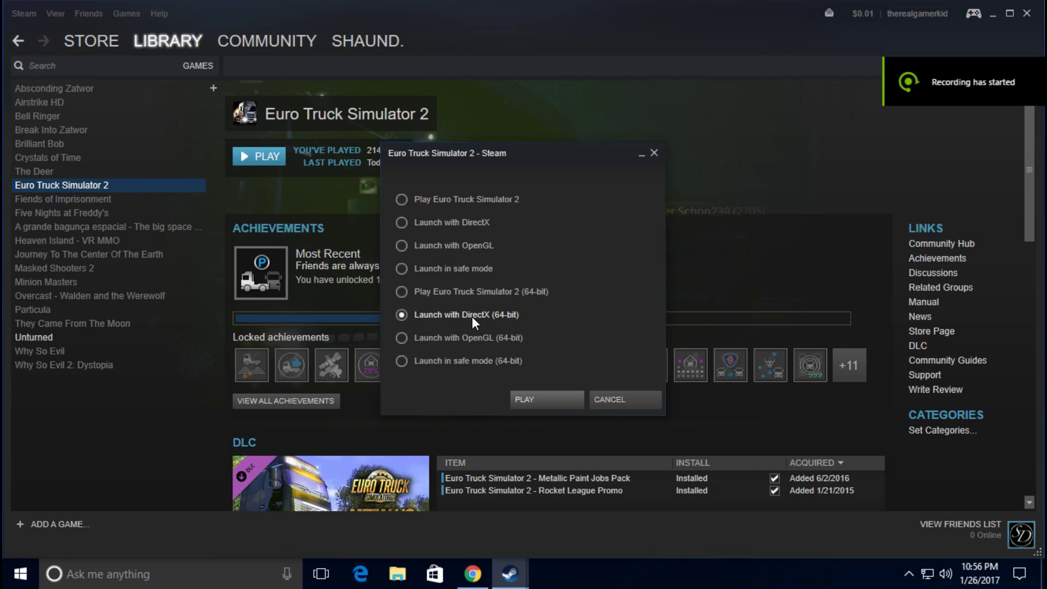
Start Euro Truck Simulator 2 with DirectX (64-bit) and launch the game.
click(530, 399)
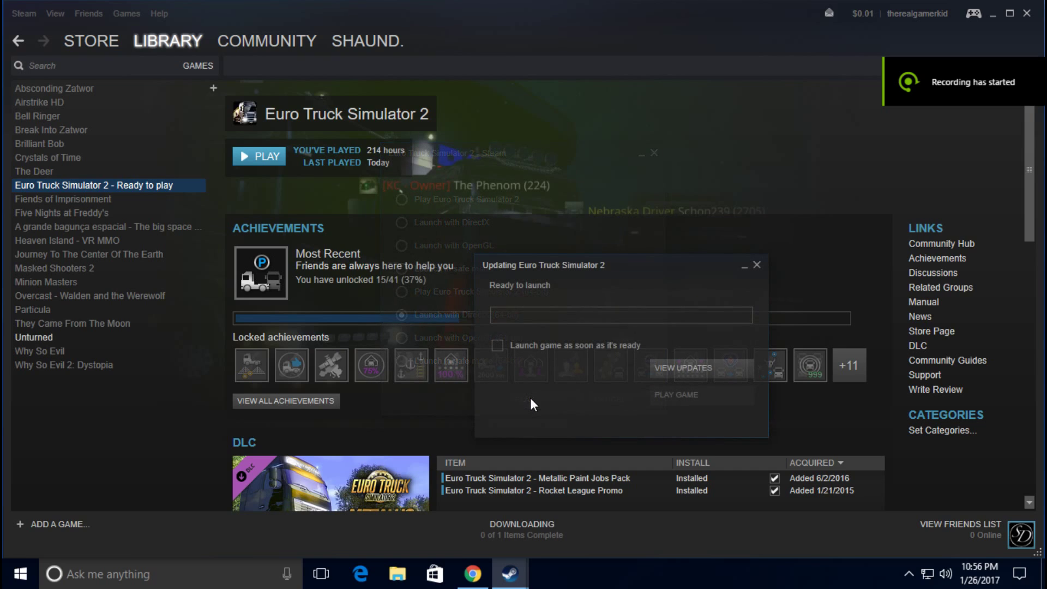
click(662, 379)
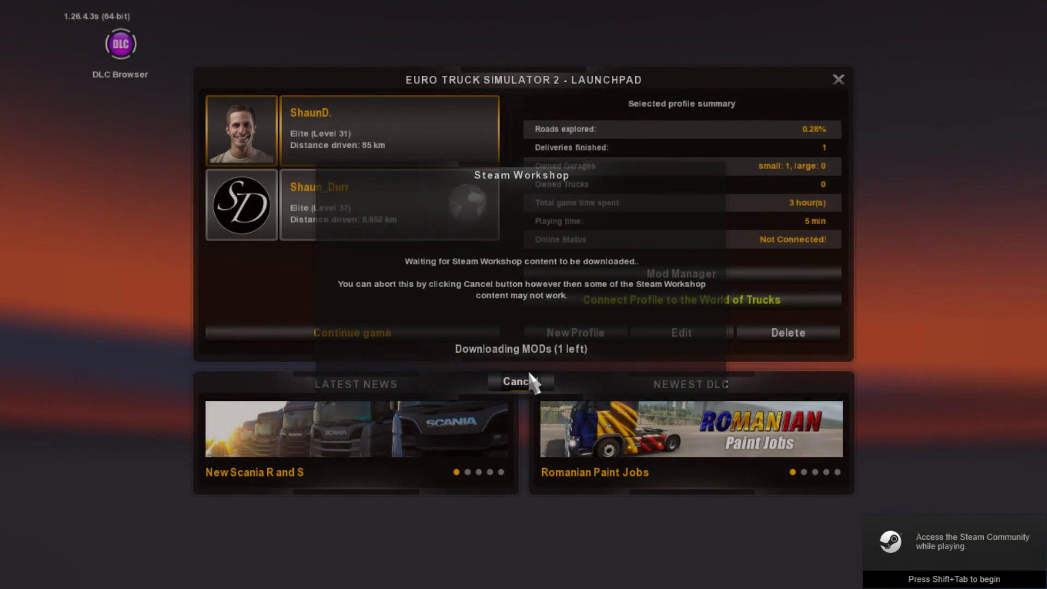
Skip the Workshop download wait and scroll the Mod Manager list to the Nissan Skyline mod.
click(532, 381)
click(630, 278)
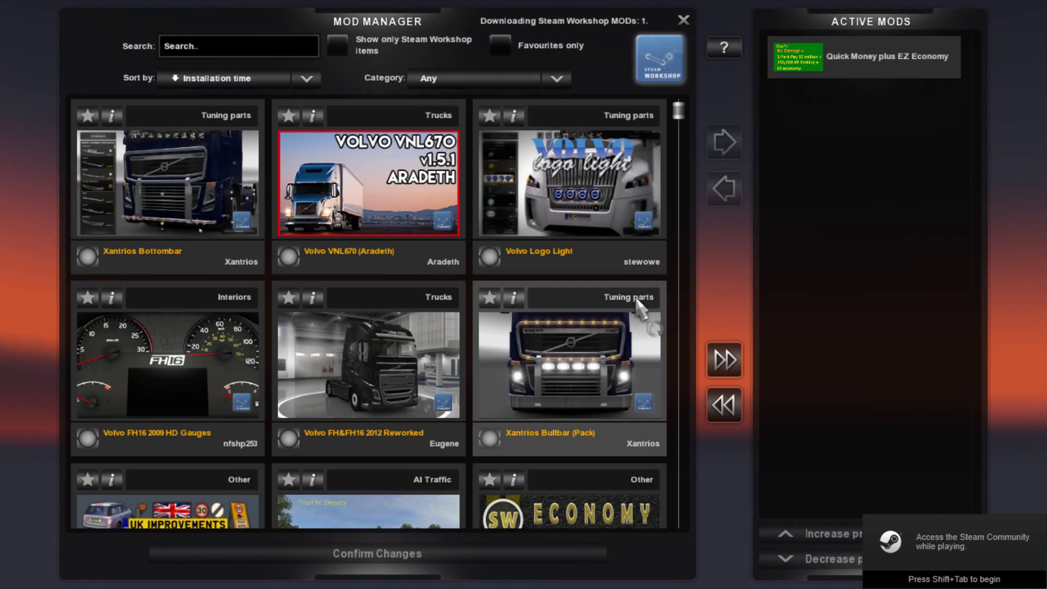
scroll(547, 362, down, 5)
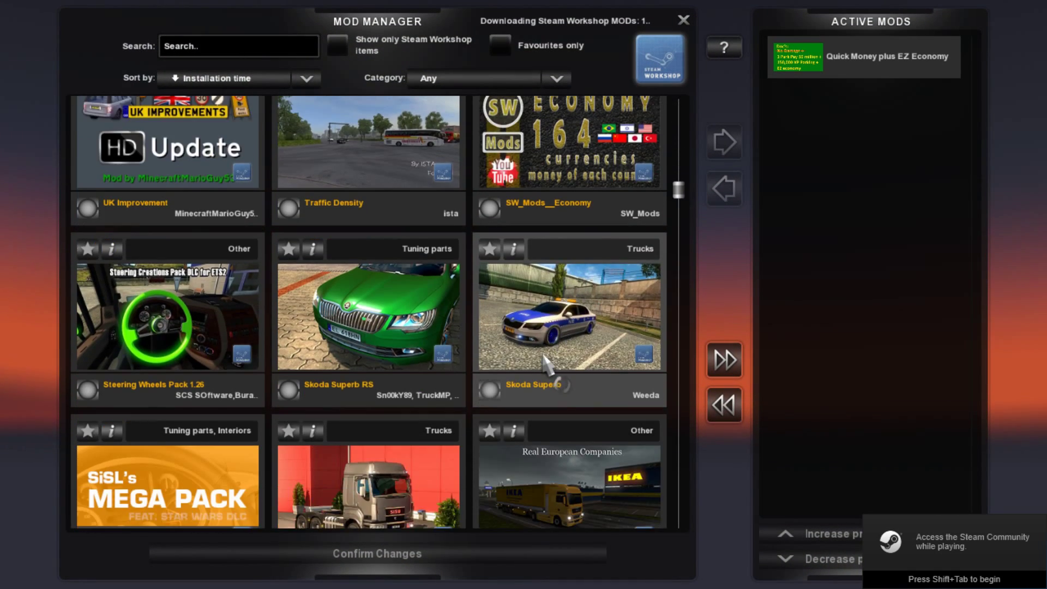
scroll(544, 359, down, 8)
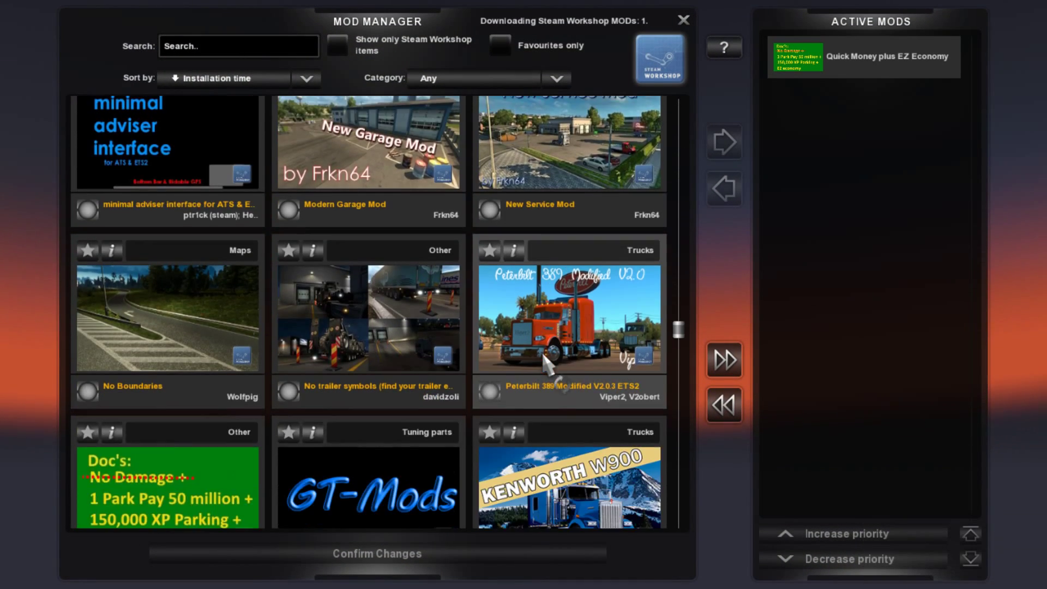
scroll(545, 363, down, 5)
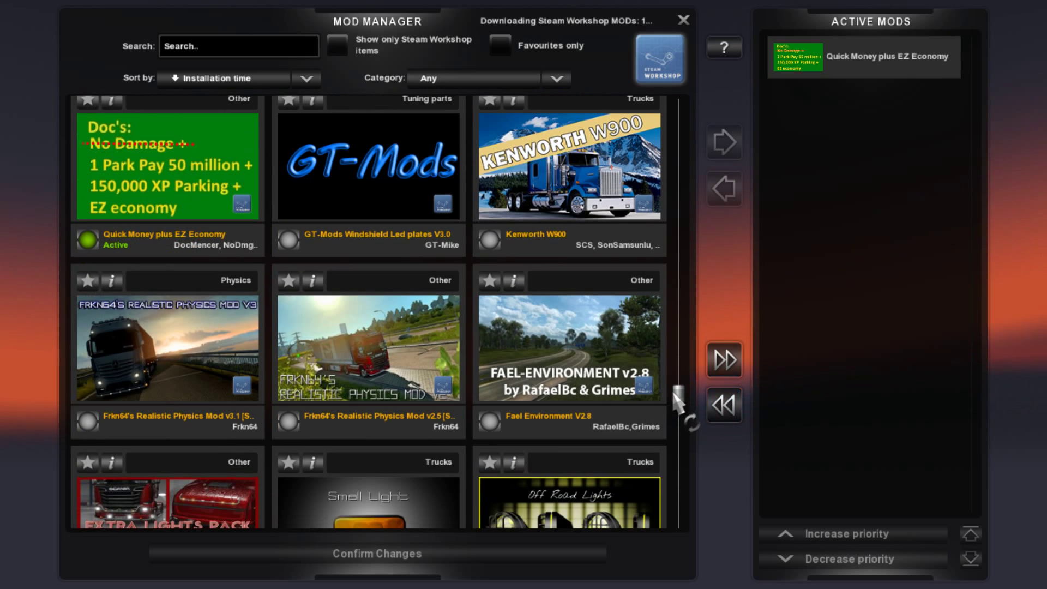
drag(676, 392, 679, 510)
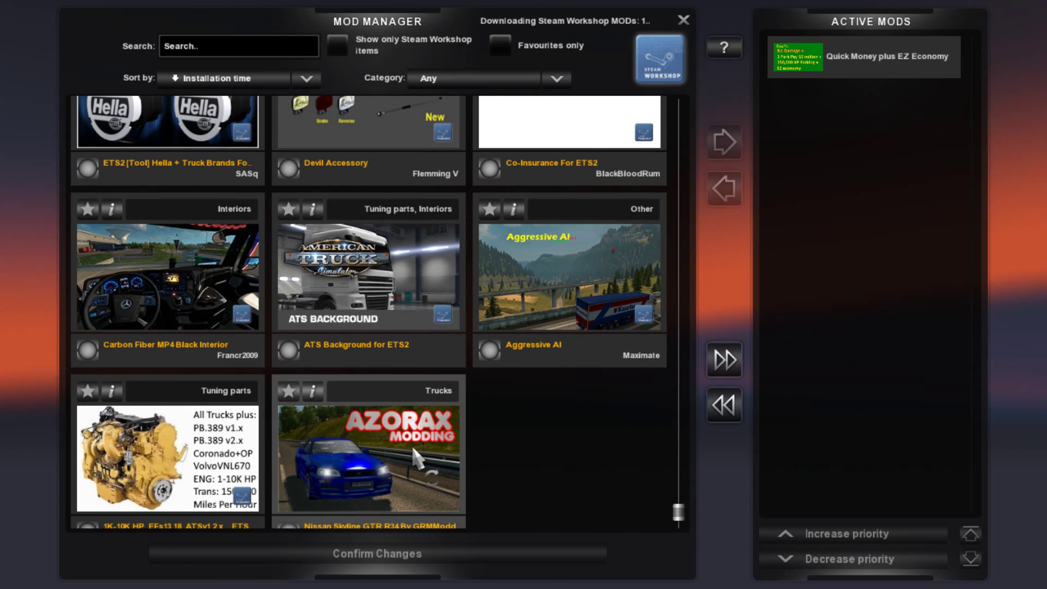
scroll(407, 448, down, 1)
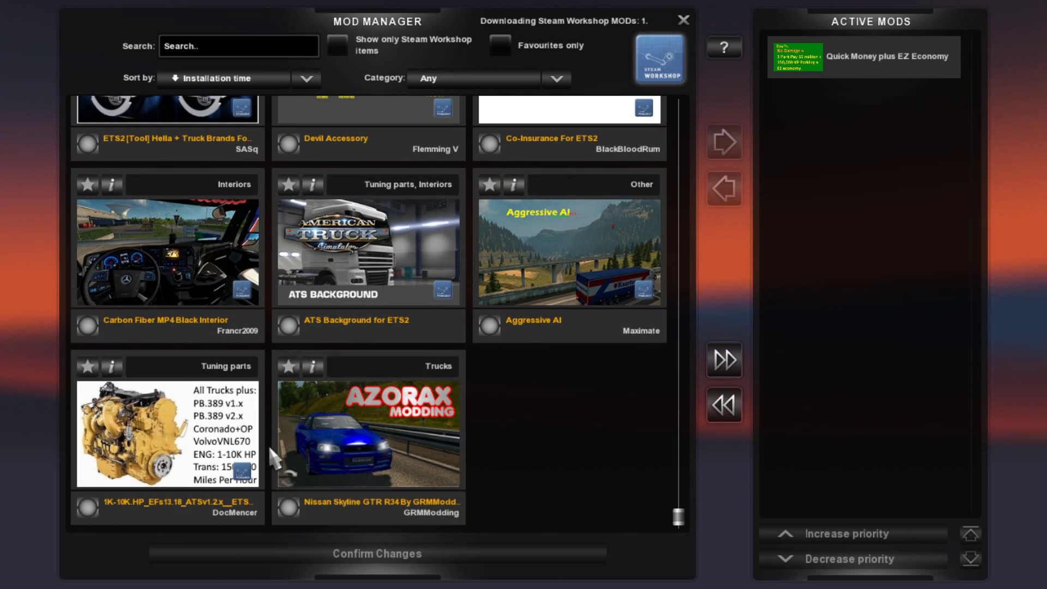
Activate the Nissan Skyline GTR R34 By GRMModding mod and confirm the changes.
click(410, 484)
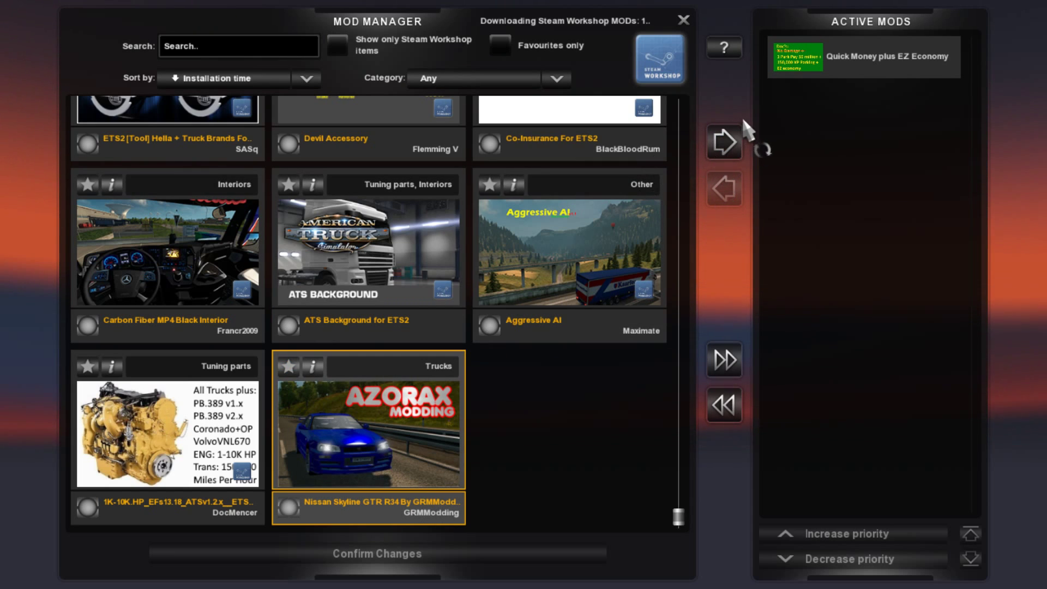
click(726, 143)
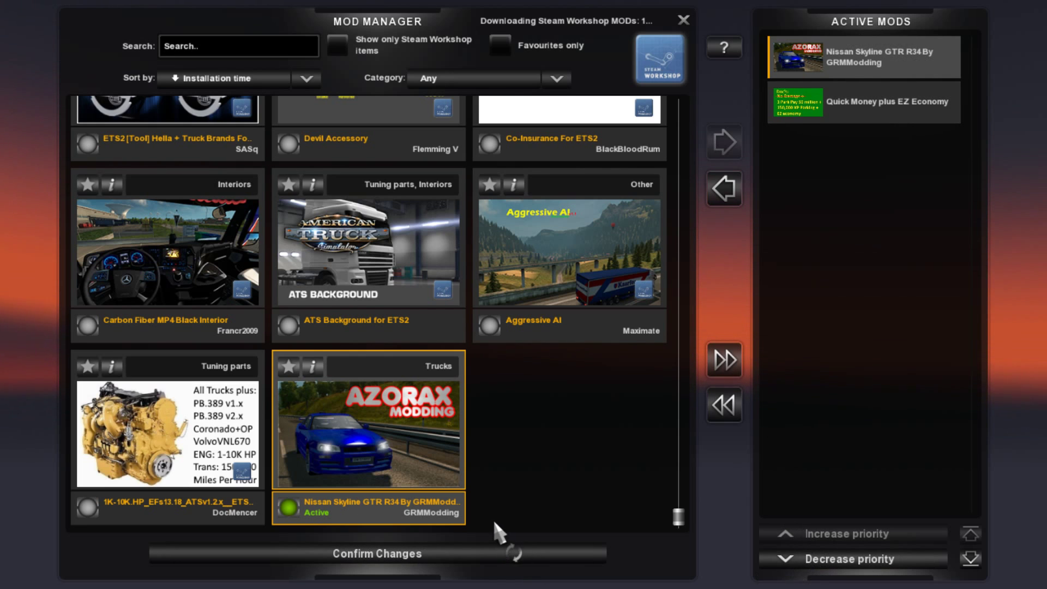
click(494, 550)
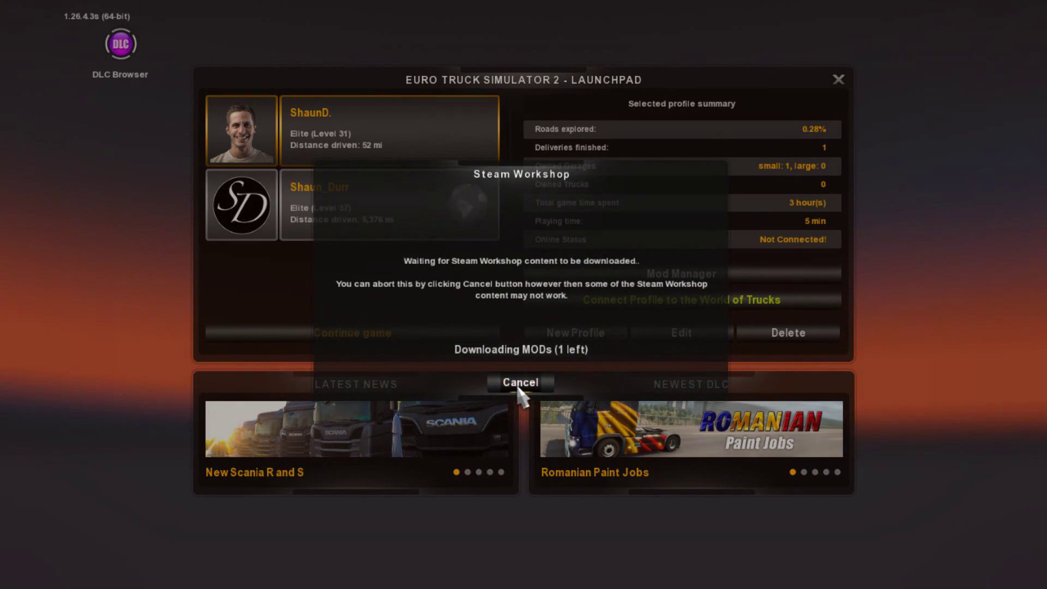
Cancel the Steam Workshop 'Downloading MODs' wait to return to the launchpad.
click(518, 388)
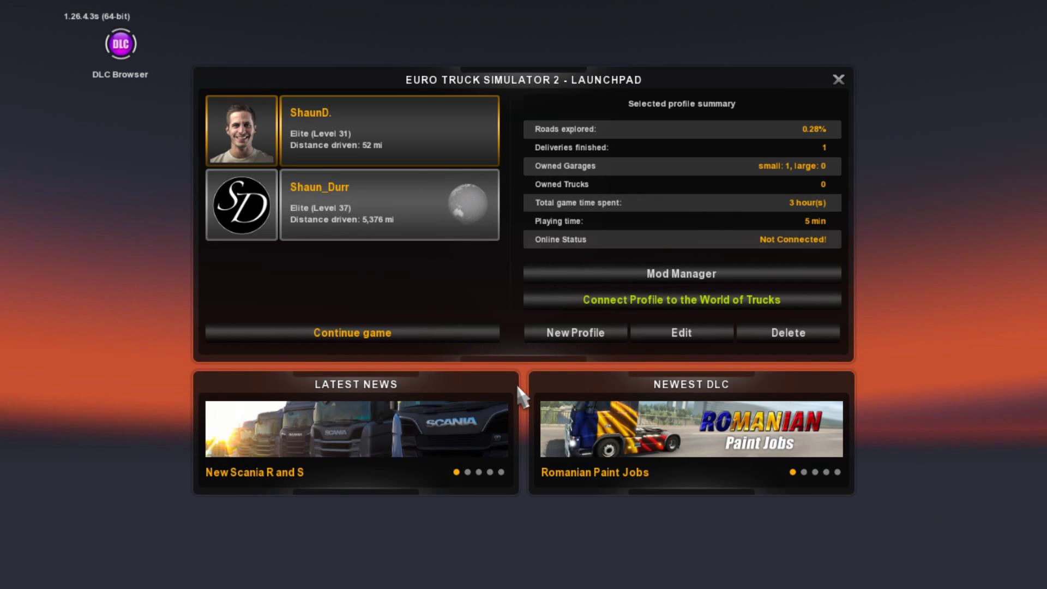